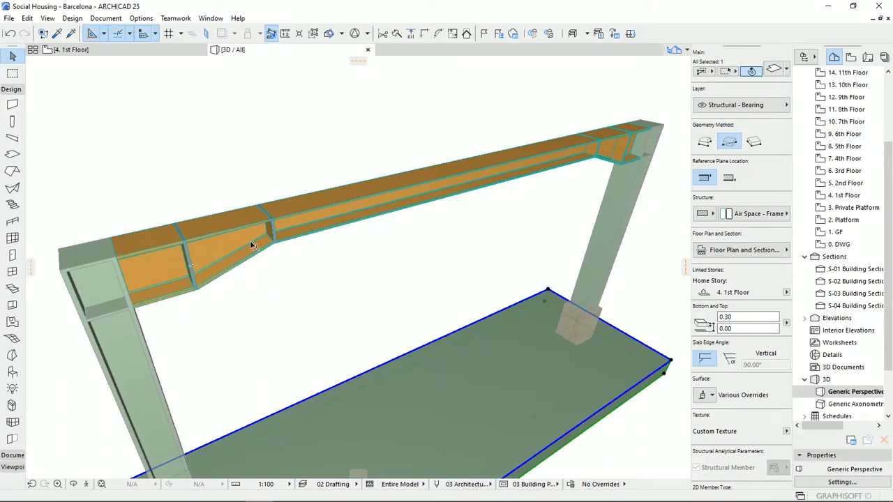
On the 1st Floor plan, draw a single beam about 6 m long between the inner flanges of the two H columns
{"action": "middle_click_drag", "start_coordinate": [514, 300], "coordinate": [520, 338], "text": "shift"}
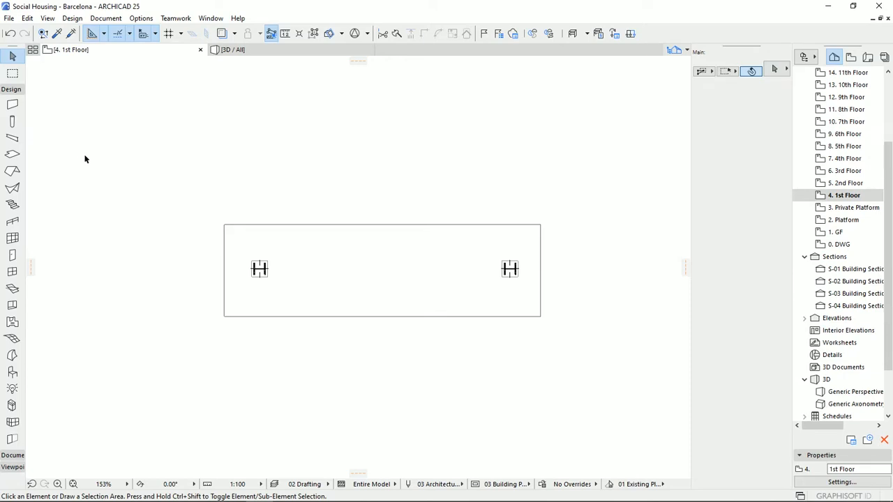
{"action": "left_click", "coordinate": [12, 140]}
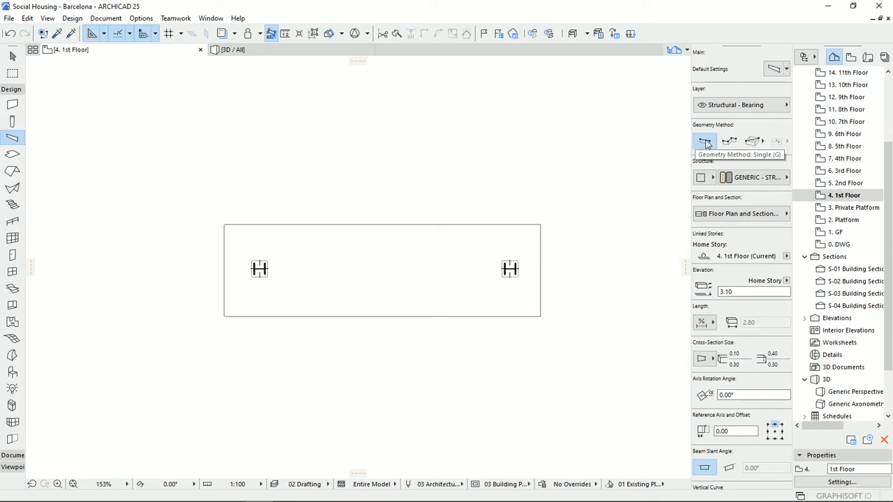
{"action": "scroll", "coordinate": [276, 271], "scroll_direction": "up", "scroll_amount": 4}
{"action": "middle_click_drag", "start_coordinate": [330, 272], "coordinate": [219, 275]}
{"action": "scroll", "coordinate": [143, 265], "scroll_direction": "up", "scroll_amount": 4}
{"action": "scroll", "coordinate": [141, 265], "scroll_direction": "up", "scroll_amount": 5}
{"action": "left_click", "coordinate": [137, 259]}
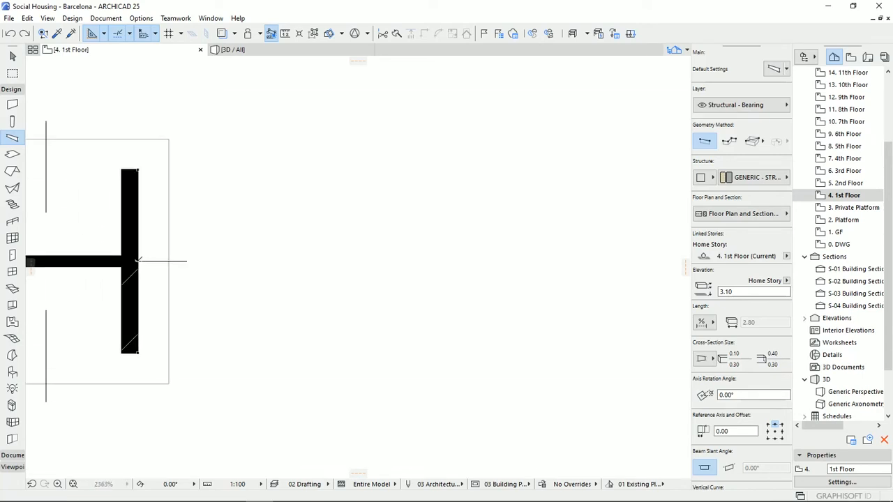
{"action": "scroll", "coordinate": [185, 264], "scroll_direction": "down", "scroll_amount": 7}
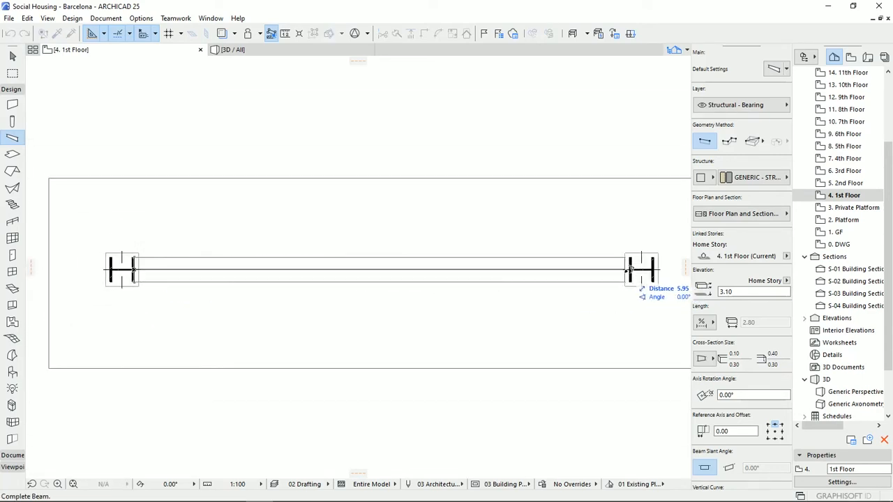
{"action": "left_click", "coordinate": [641, 269]}
{"action": "scroll", "coordinate": [639, 269], "scroll_direction": "up", "scroll_amount": 2}
{"action": "scroll", "coordinate": [254, 230], "scroll_direction": "down", "scroll_amount": 4}
{"action": "middle_click_drag", "start_coordinate": [253, 230], "coordinate": [395, 233]}
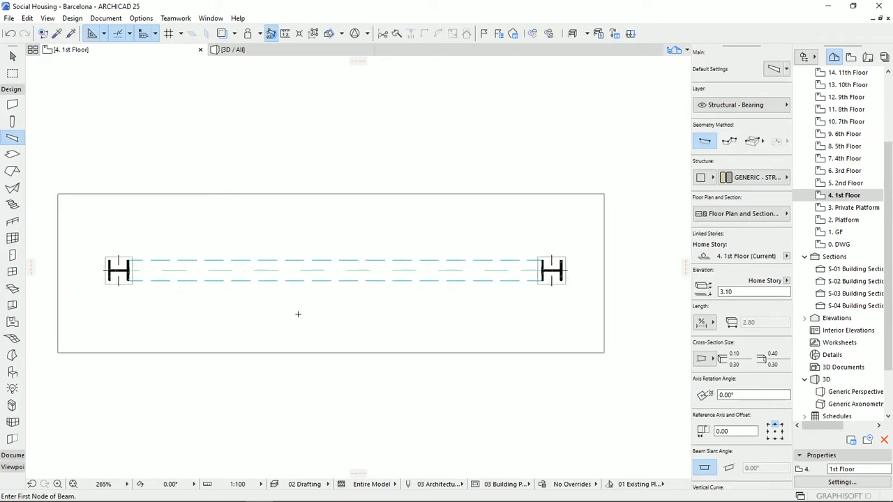
Draw a chained beam of five perpendicular segments around the slab using the Chained geometry method
{"action": "left_click", "coordinate": [728, 141]}
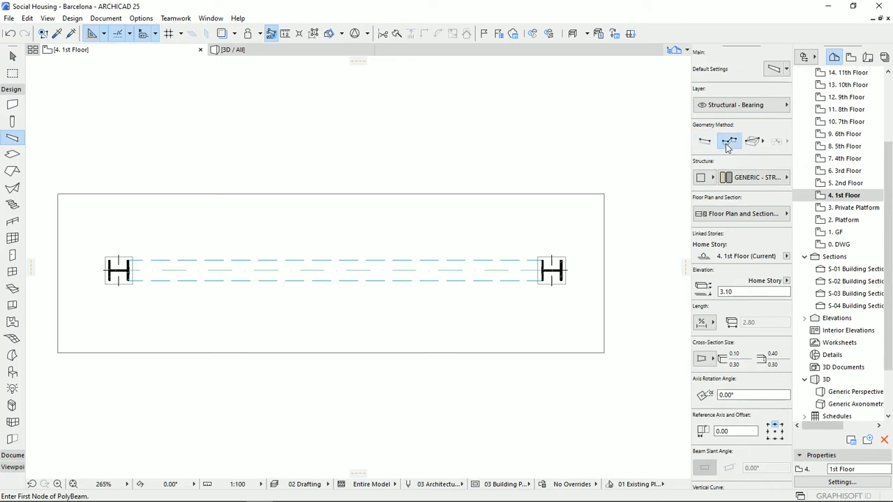
{"action": "scroll", "coordinate": [418, 325], "scroll_direction": "down", "scroll_amount": 3}
{"action": "middle_click_drag", "start_coordinate": [419, 325], "coordinate": [383, 274]}
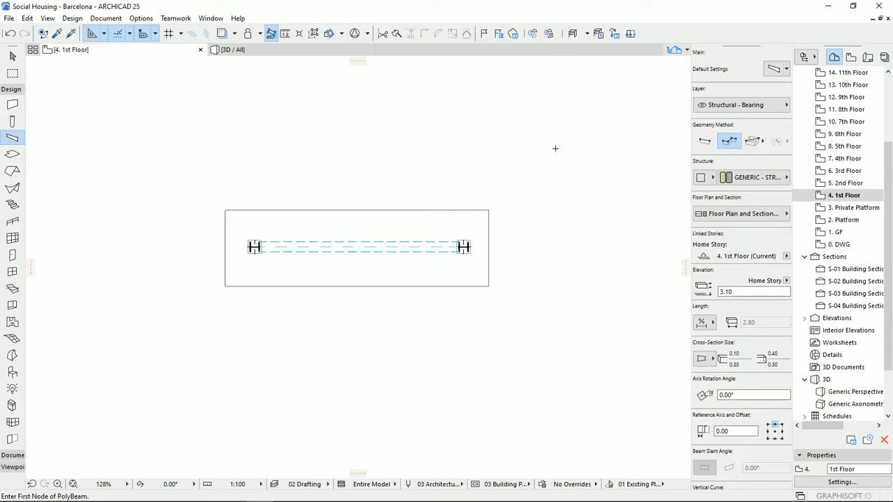
{"action": "left_click", "coordinate": [252, 277]}
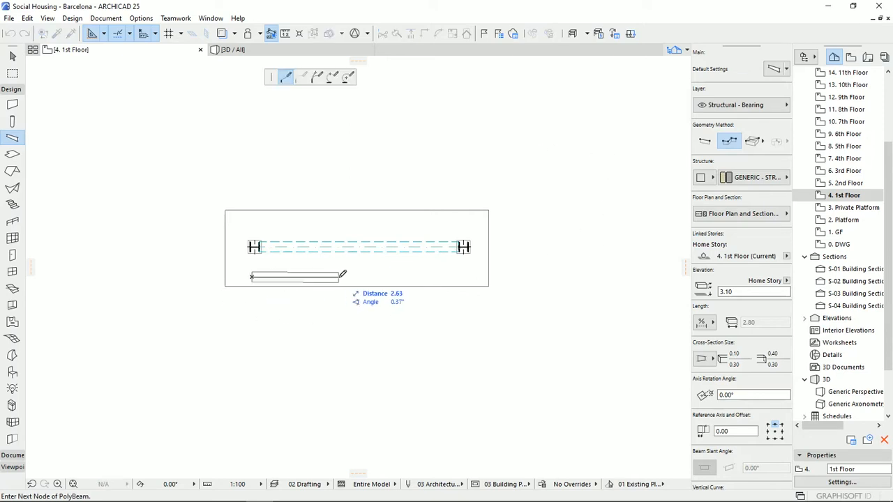
{"action": "left_click", "coordinate": [375, 276]}
{"action": "left_click", "coordinate": [374, 182]}
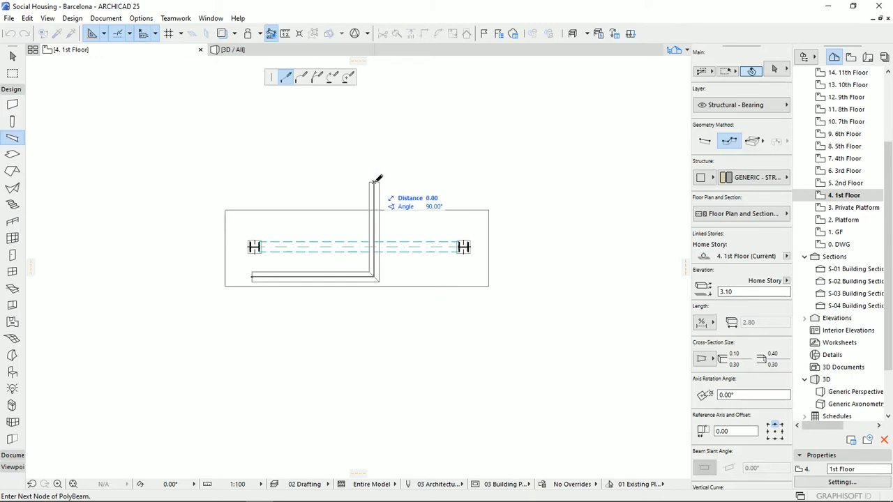
{"action": "left_click", "coordinate": [511, 183]}
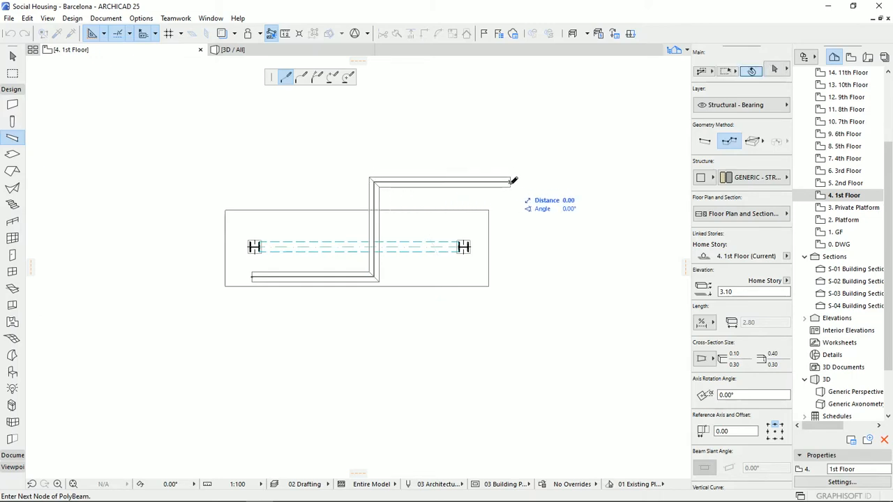
{"action": "left_click", "coordinate": [511, 361]}
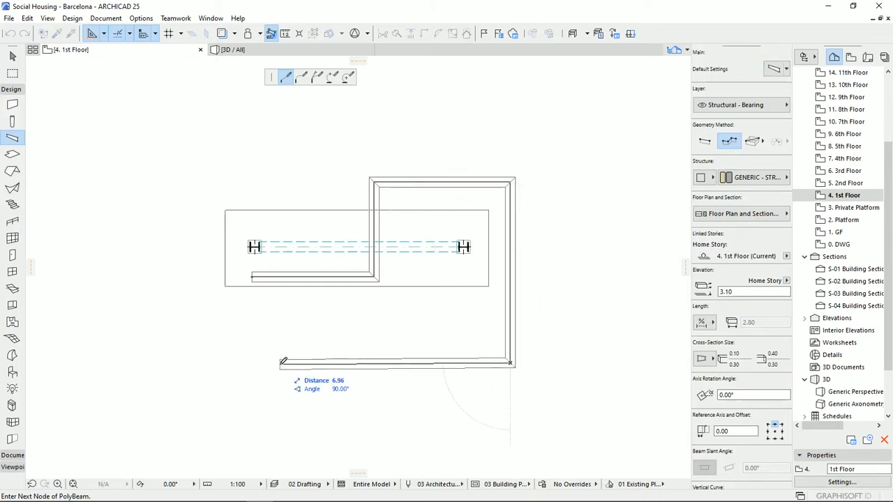
{"action": "double_click", "coordinate": [296, 360]}
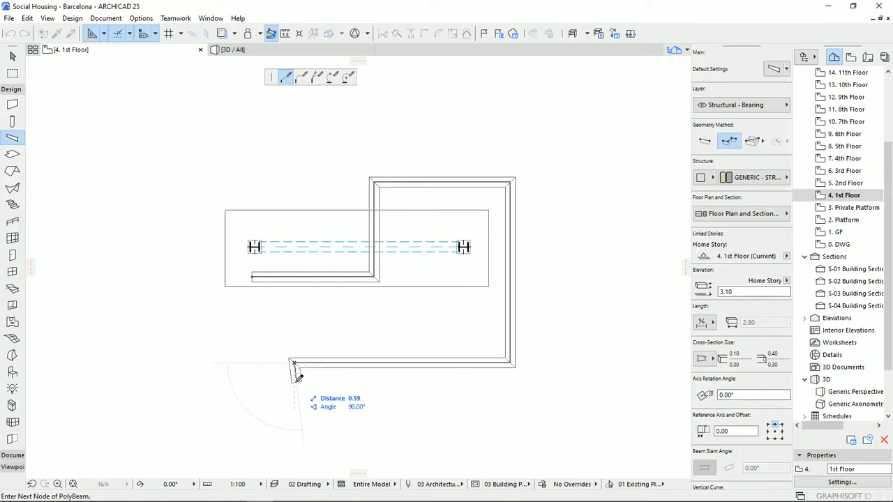
{"action": "right_click", "coordinate": [275, 372]}
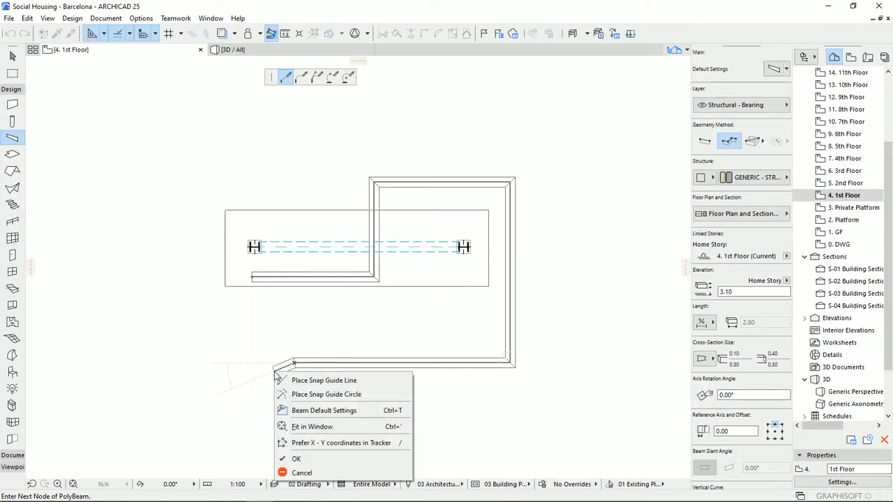
{"action": "left_click", "coordinate": [297, 459]}
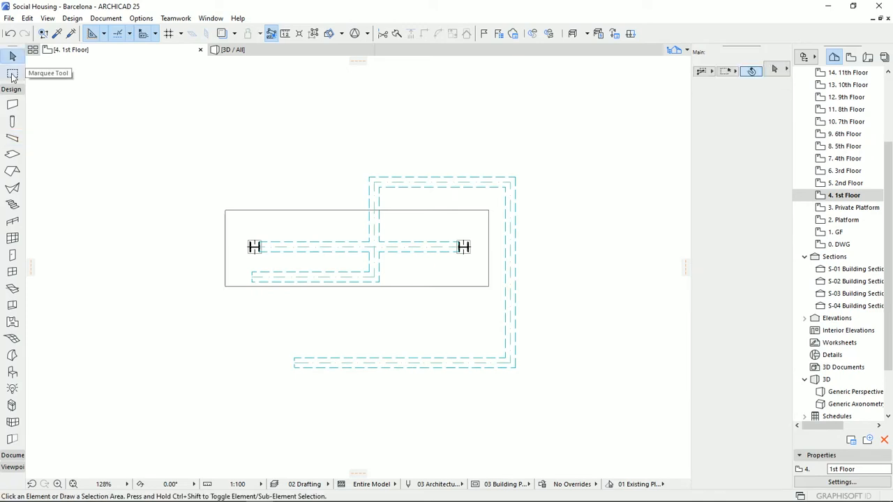
Move the whole five-segment chained beam straight down on the plan, clear of the columns and slab
{"action": "left_click", "coordinate": [13, 56]}
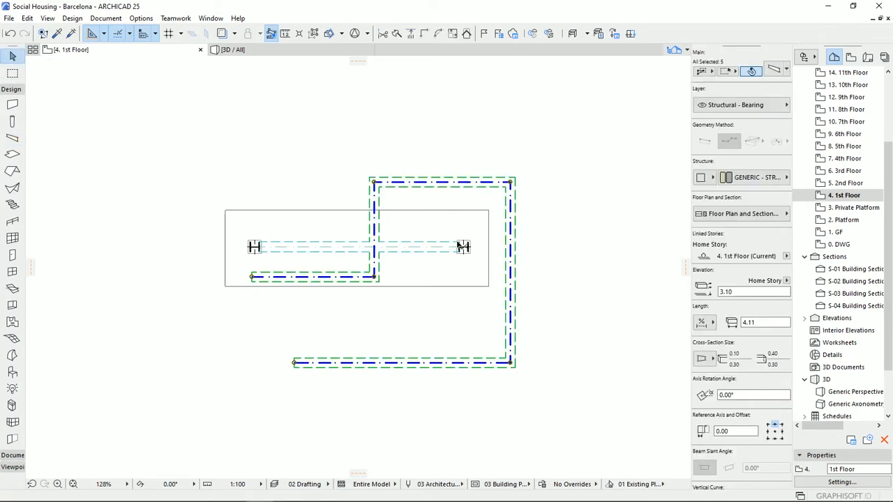
{"action": "key", "text": "ctrl+d"}
{"action": "left_click", "coordinate": [374, 183]}
{"action": "left_click", "coordinate": [374, 349]}
{"action": "middle_click_drag", "start_coordinate": [448, 415], "coordinate": [434, 215]}
{"action": "key", "text": "Escape"}
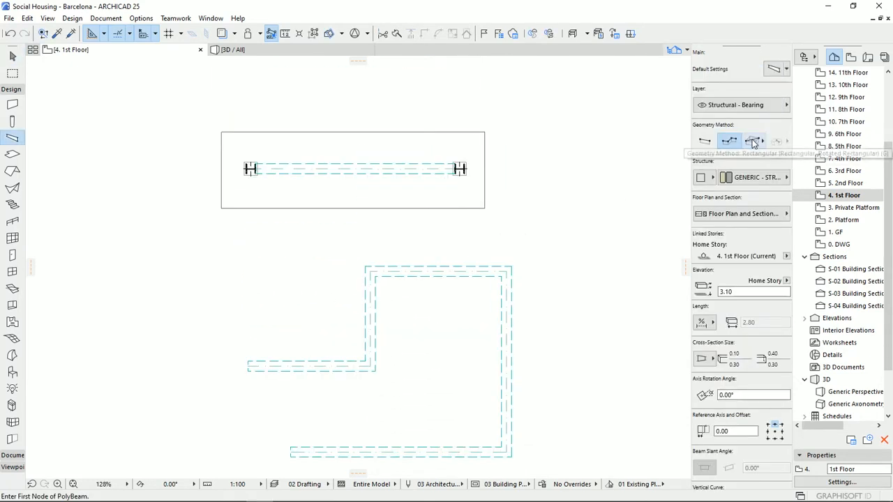
Draw a rectangular beam loop of about 4.9 by 4.2 m in the empty area beside the slab using the Rectangular geometry method
{"action": "left_click", "coordinate": [753, 142]}
{"action": "middle_click_drag", "start_coordinate": [525, 217], "coordinate": [338, 211]}
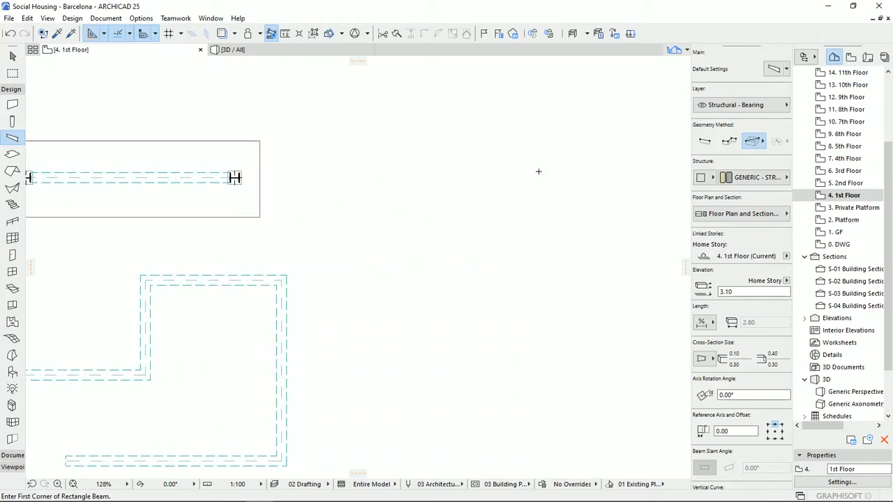
{"action": "left_click", "coordinate": [376, 174]}
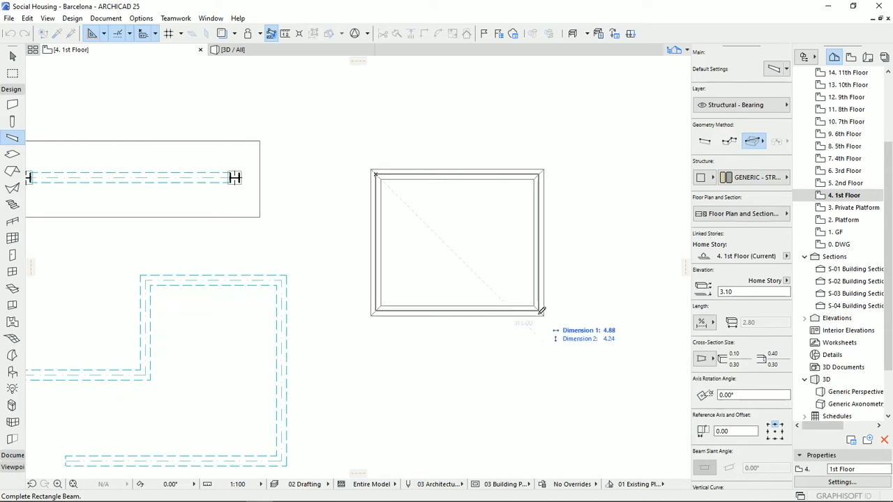
{"action": "left_click", "coordinate": [538, 316]}
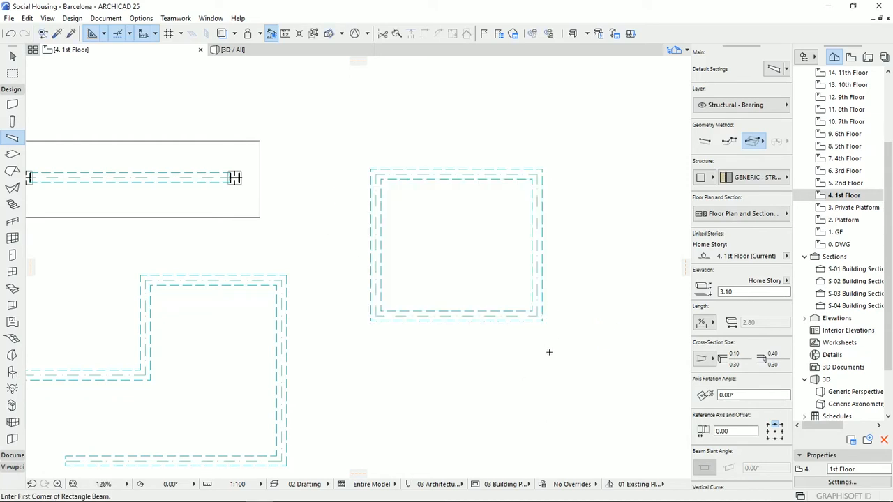
{"action": "middle_click_drag", "start_coordinate": [407, 236], "coordinate": [459, 190]}
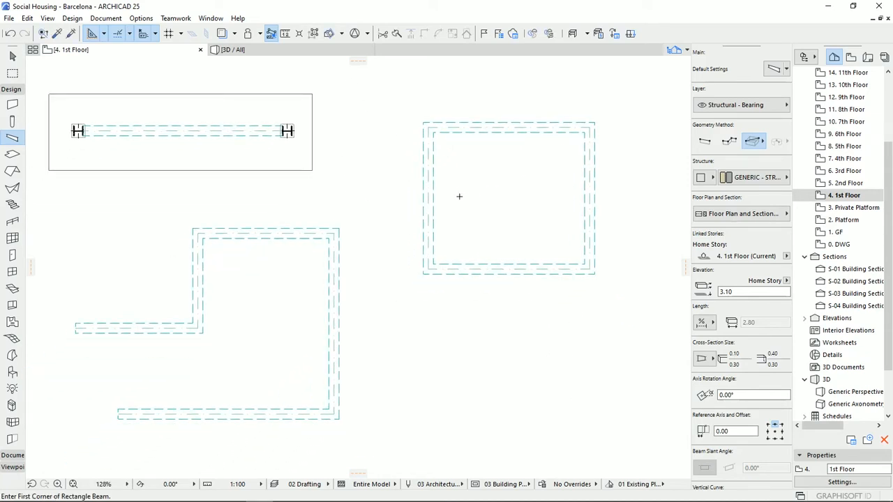
Delete the rectangular beam loop and the chained beam, keeping only the beam between the columns
{"action": "key", "text": "Escape"}
{"action": "left_click", "coordinate": [448, 268]}
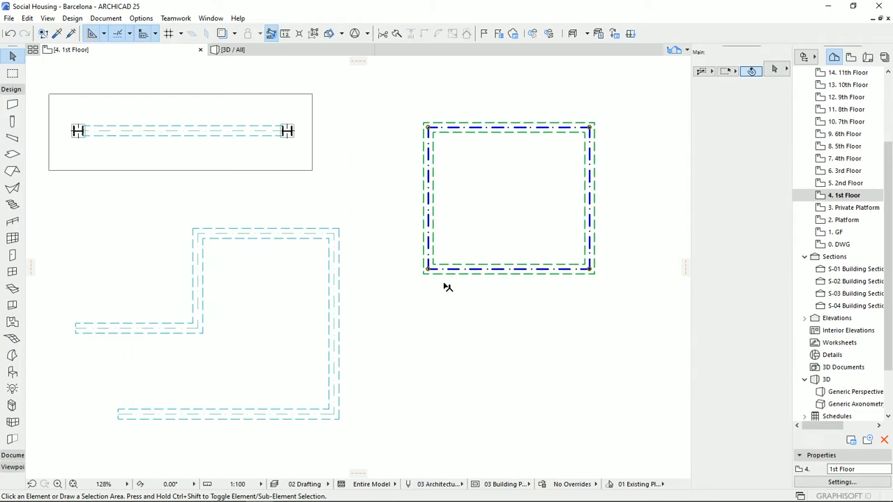
{"action": "left_click", "coordinate": [335, 357], "text": "shift"}
{"action": "key", "text": "Delete"}
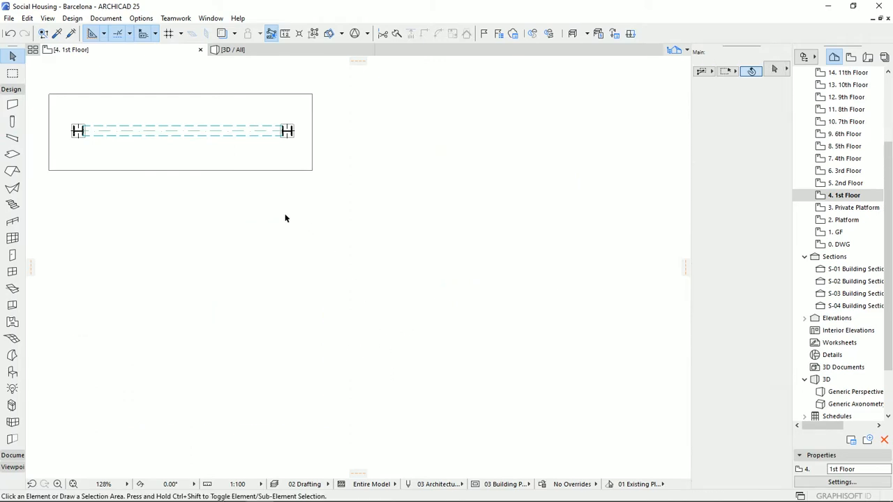
{"action": "middle_click_drag", "start_coordinate": [238, 177], "coordinate": [374, 260]}
{"action": "scroll", "coordinate": [318, 293], "scroll_direction": "up", "scroll_amount": 3}
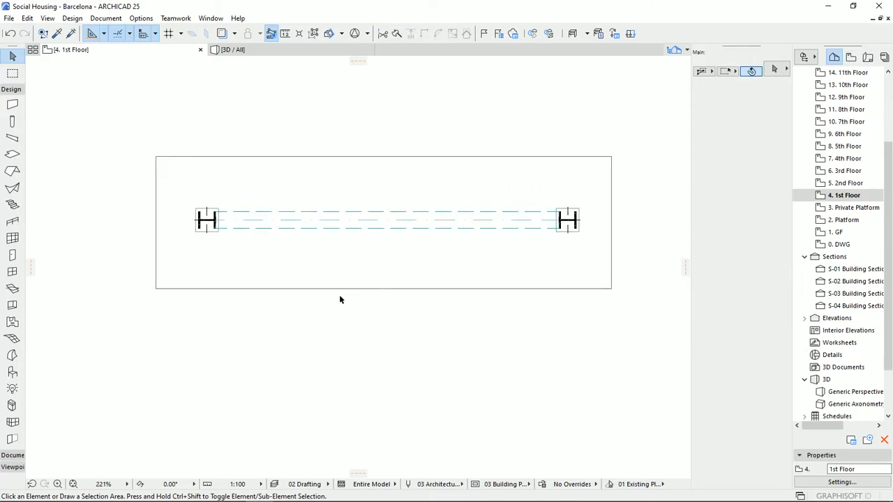
Examine the beam's structure shape options and the floor plan display settings of the beam between the columns
{"action": "key", "text": "shift+b"}
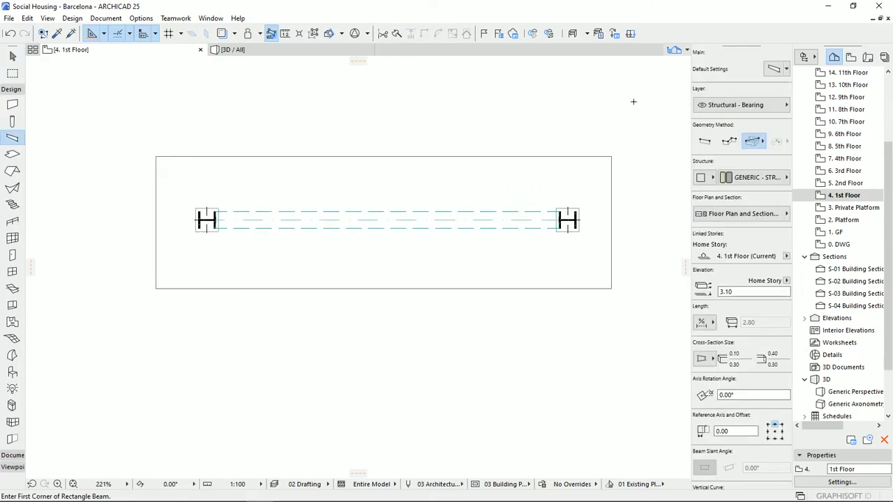
{"action": "left_click", "coordinate": [712, 178]}
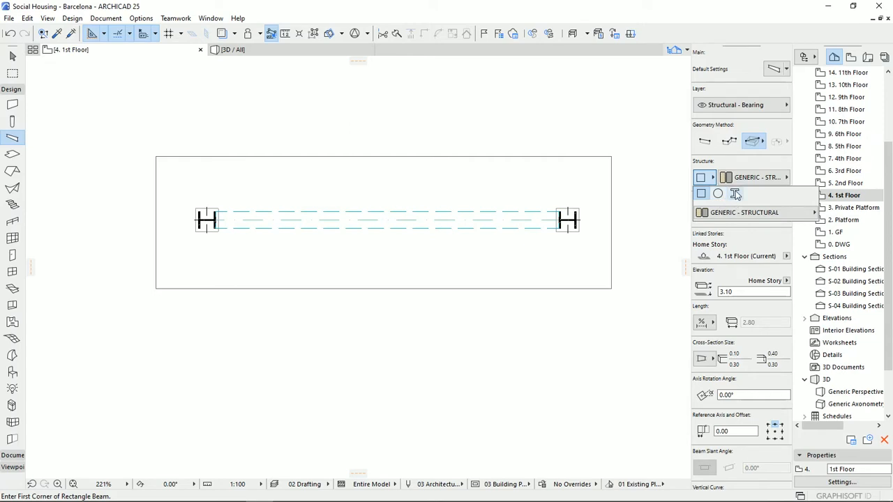
{"action": "left_click", "coordinate": [735, 216]}
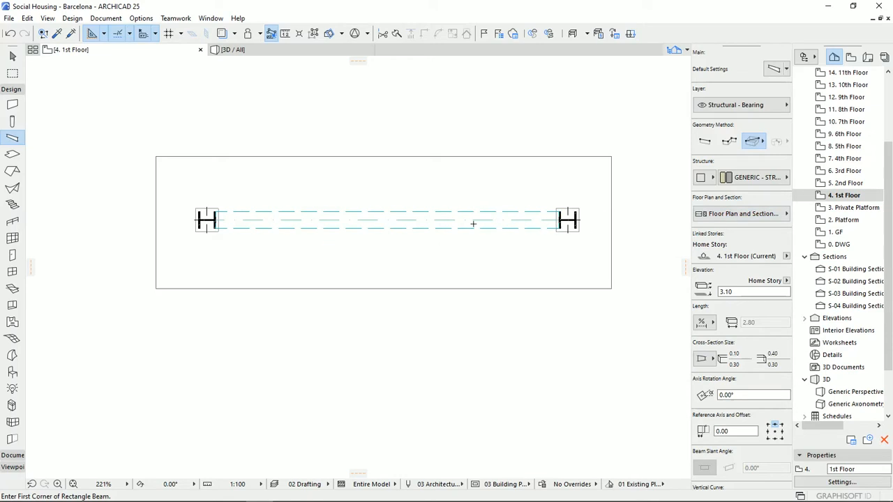
{"action": "key", "text": "Escape"}
{"action": "left_click", "coordinate": [461, 222]}
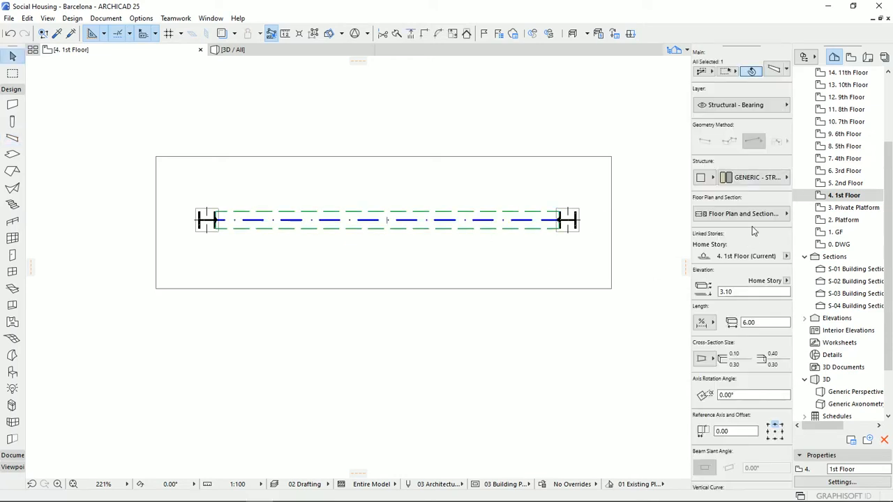
{"action": "left_click", "coordinate": [752, 217]}
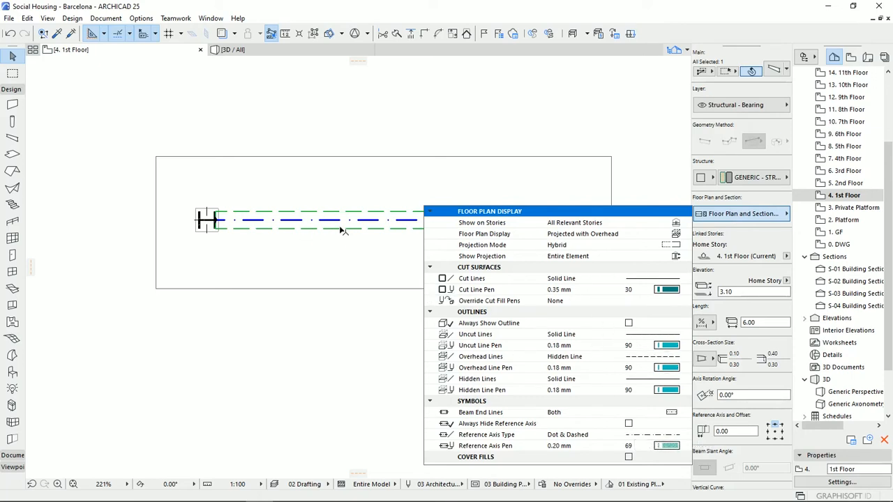
{"action": "left_click", "coordinate": [334, 265]}
{"action": "left_click", "coordinate": [337, 336]}
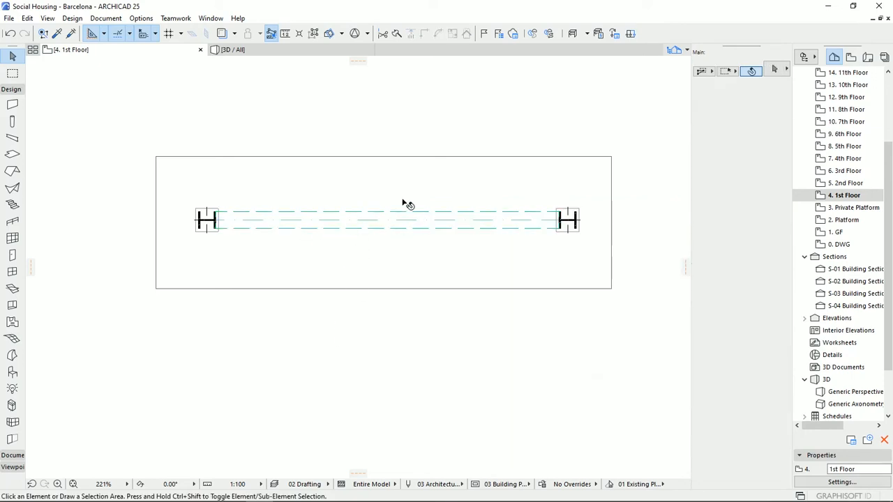
Set the overhead line pen of the beam between the columns to pen 101 (0.13 mm)
{"action": "scroll", "coordinate": [422, 222], "scroll_direction": "up", "scroll_amount": 1}
{"action": "left_click", "coordinate": [415, 223]}
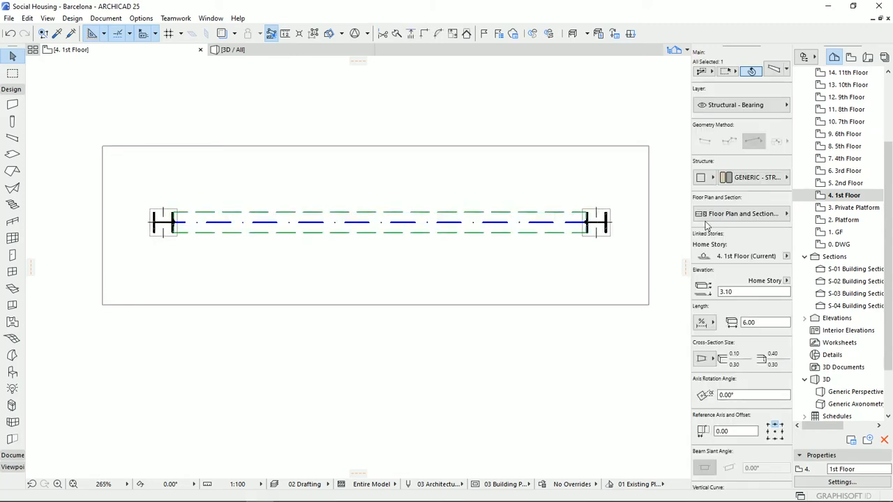
{"action": "left_click", "coordinate": [742, 214]}
{"action": "left_click", "coordinate": [667, 367]}
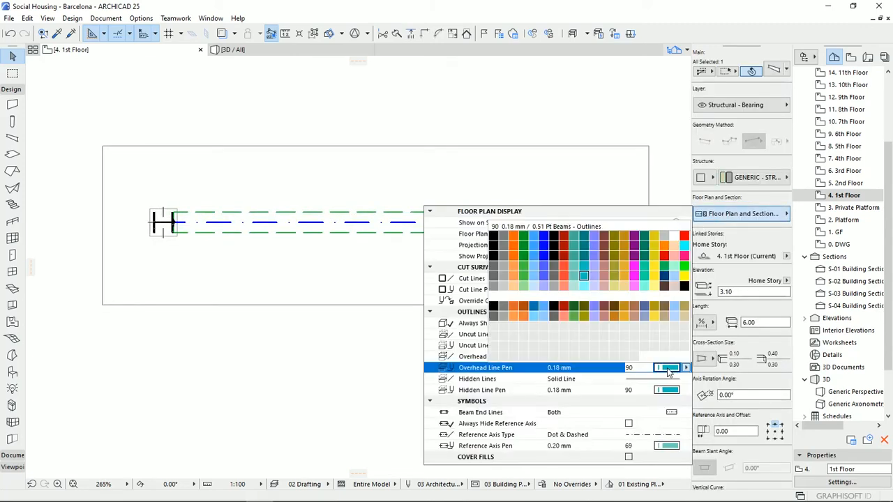
{"action": "left_click", "coordinate": [493, 290]}
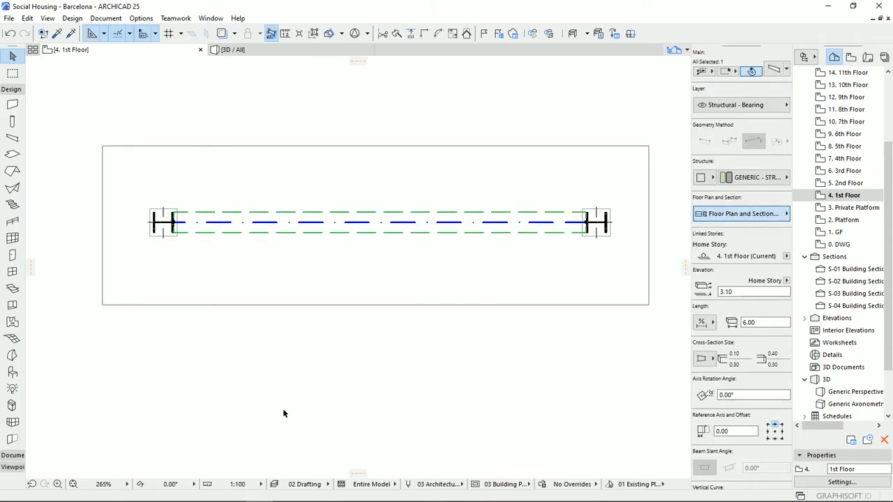
Set the selected beam's overhead lines to Solid Line in its floor plan outline settings
{"action": "left_click", "coordinate": [741, 214]}
{"action": "left_click", "coordinate": [659, 357]}
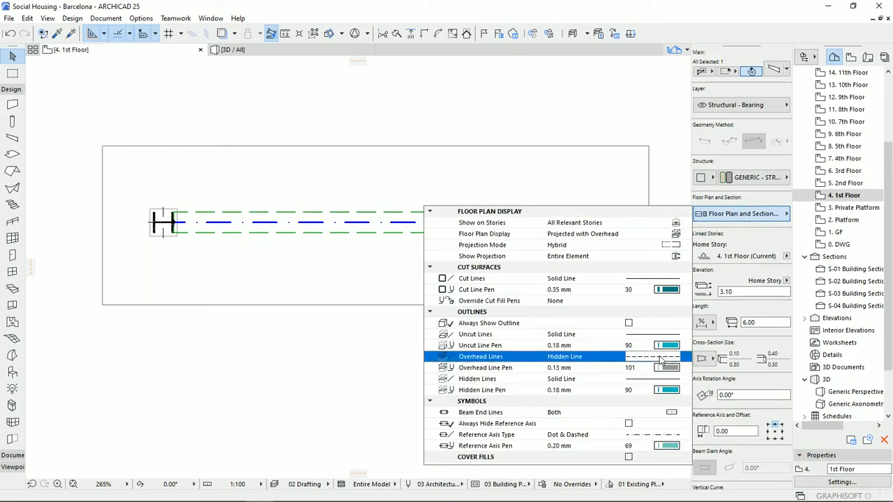
{"action": "left_click", "coordinate": [737, 196]}
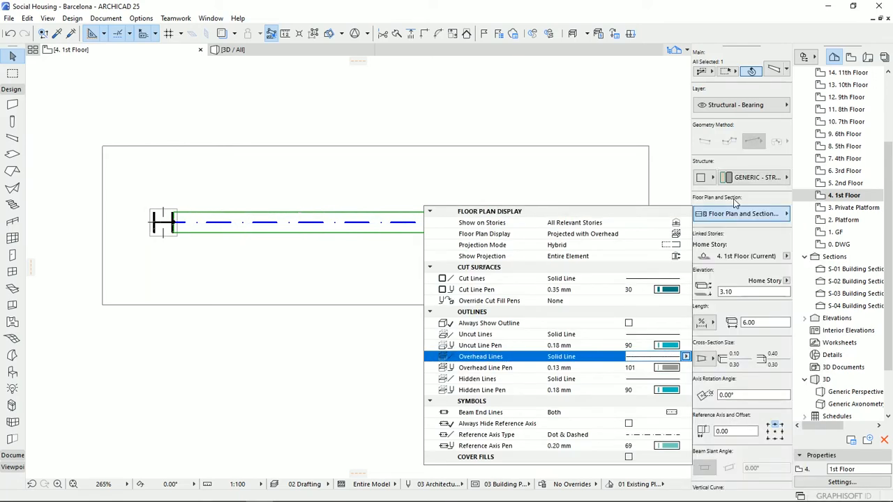
{"action": "left_click", "coordinate": [332, 358]}
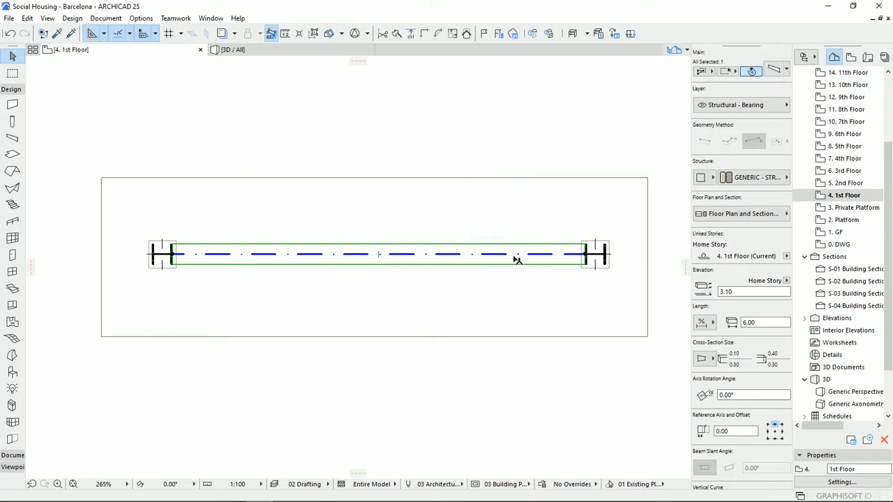
Set the selected beam's reference axis pen to pen 101 (0.13 mm) in its floor plan symbol settings
{"action": "left_click", "coordinate": [743, 214]}
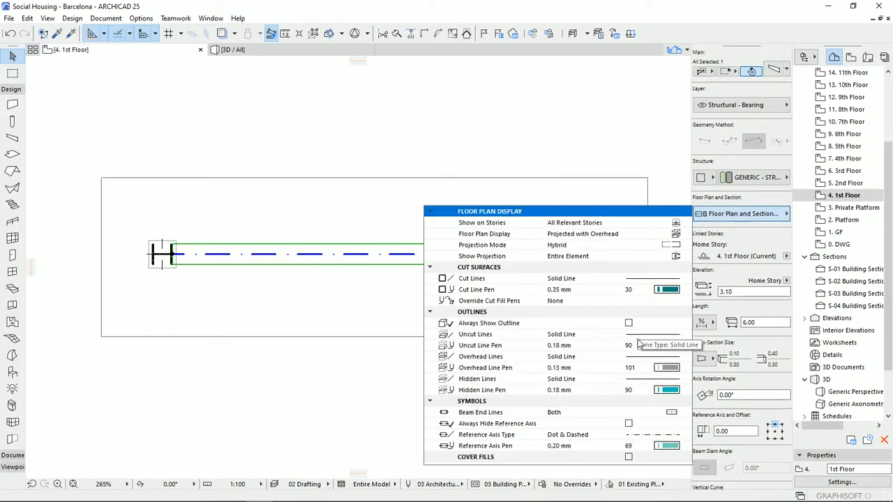
{"action": "left_click", "coordinate": [654, 437]}
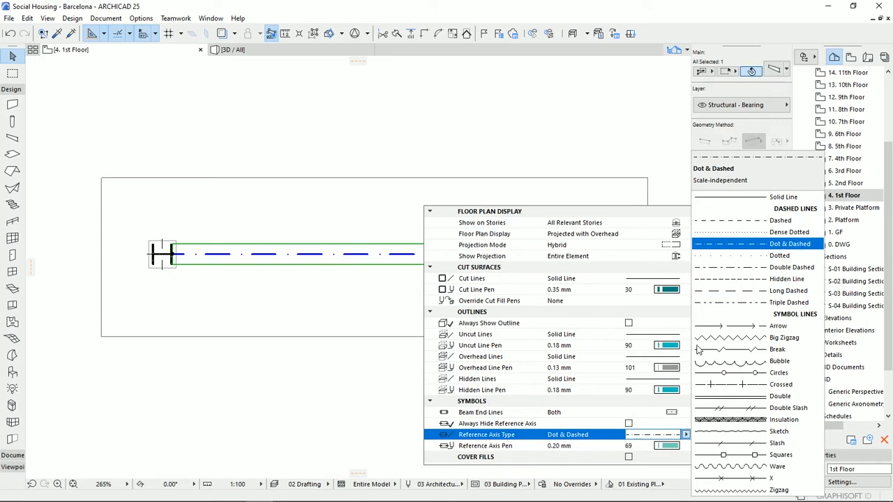
{"action": "left_click", "coordinate": [666, 448]}
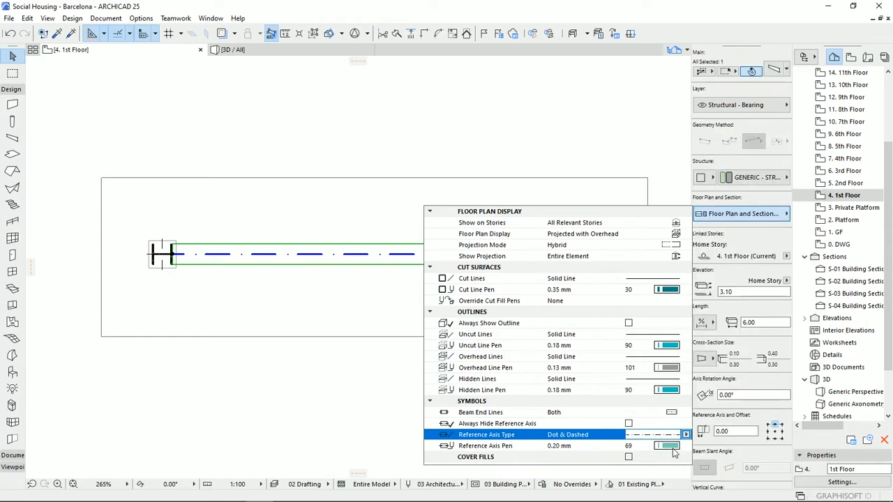
{"action": "left_click", "coordinate": [667, 448]}
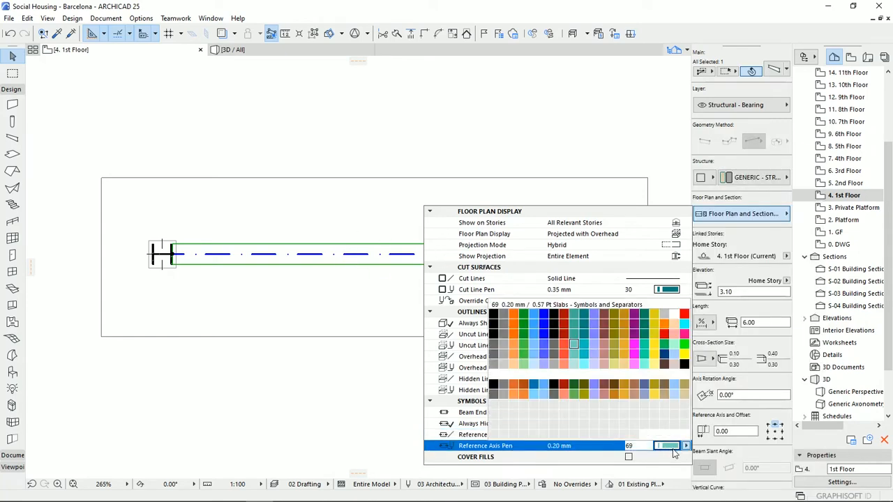
{"action": "left_click", "coordinate": [494, 364]}
Set the beam end lines to None for the beam between the columns
{"action": "left_click", "coordinate": [671, 413]}
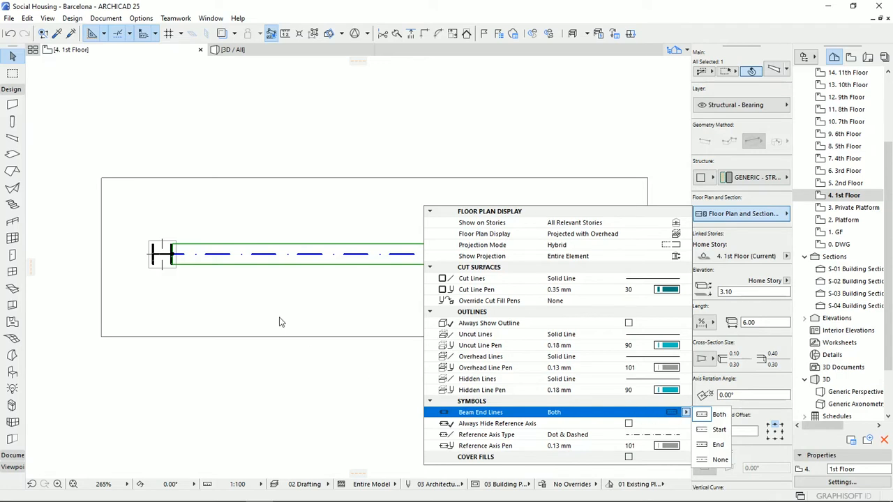
{"action": "left_click", "coordinate": [717, 460]}
{"action": "left_click", "coordinate": [369, 412]}
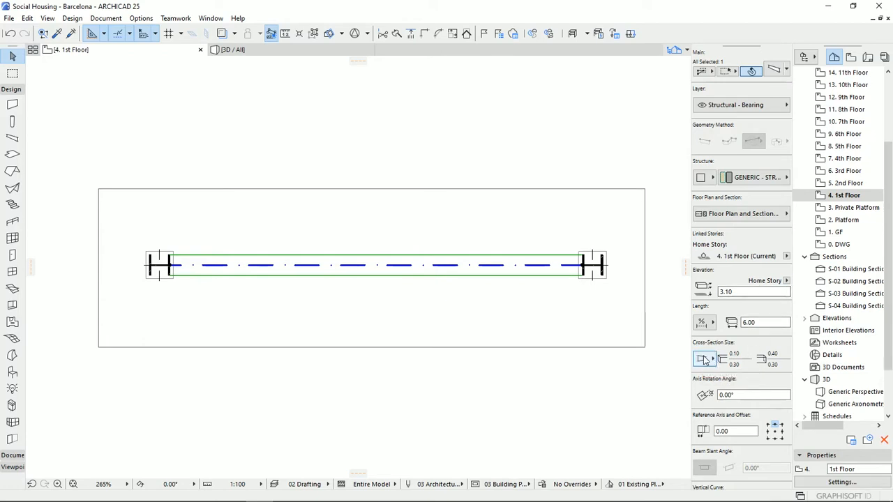
Try the top-right reference axis location for the beam and restore the top-centre location
{"action": "left_click", "coordinate": [705, 177]}
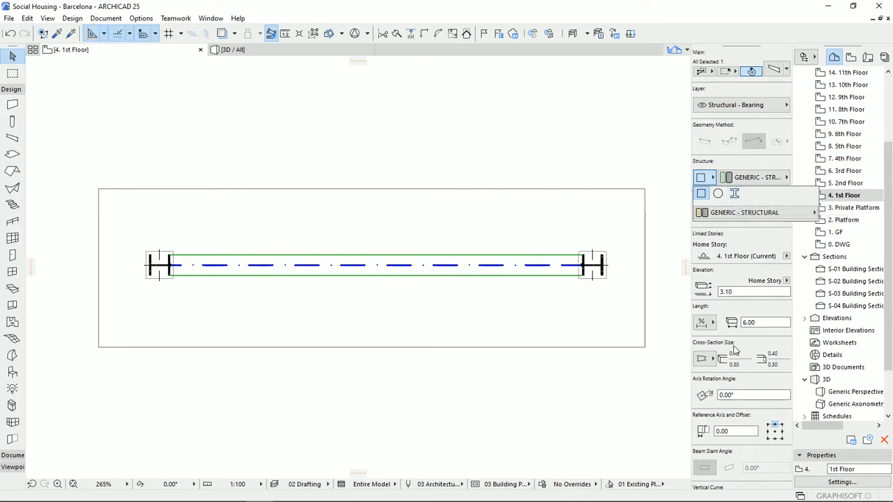
{"action": "scroll", "coordinate": [744, 389], "scroll_direction": "down", "scroll_amount": 3}
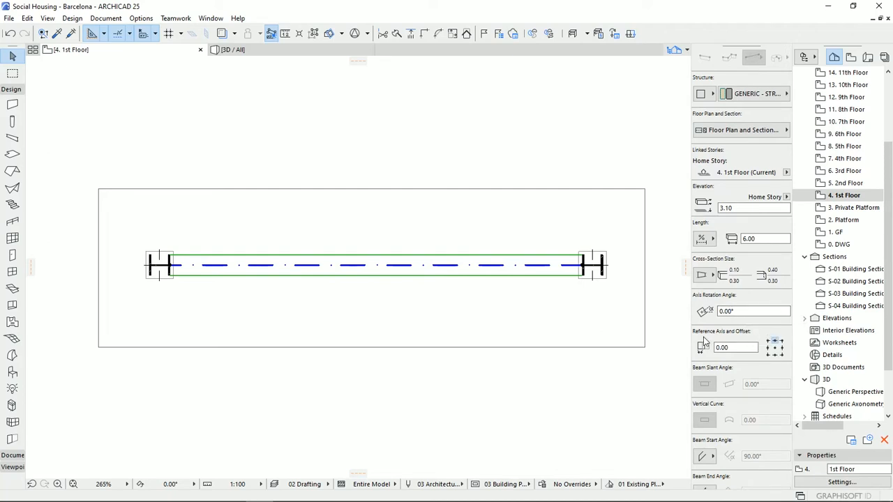
{"action": "left_click", "coordinate": [782, 342]}
{"action": "left_click", "coordinate": [782, 342]}
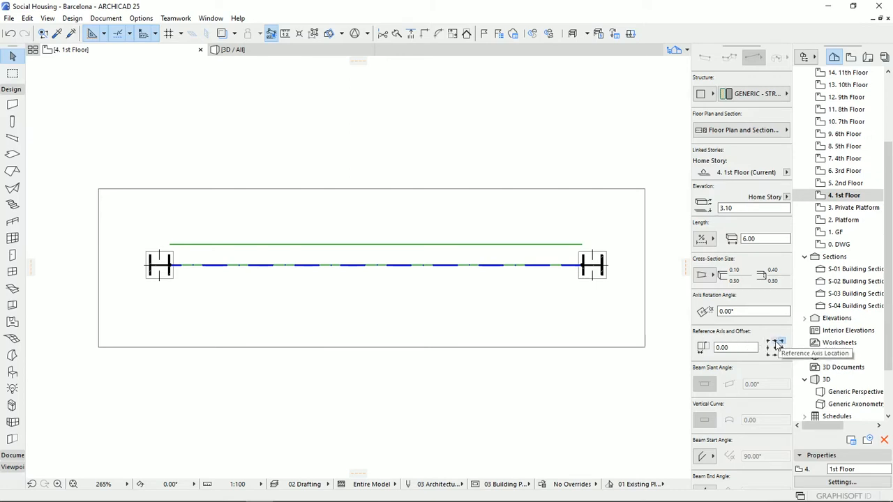
{"action": "left_click", "coordinate": [777, 347]}
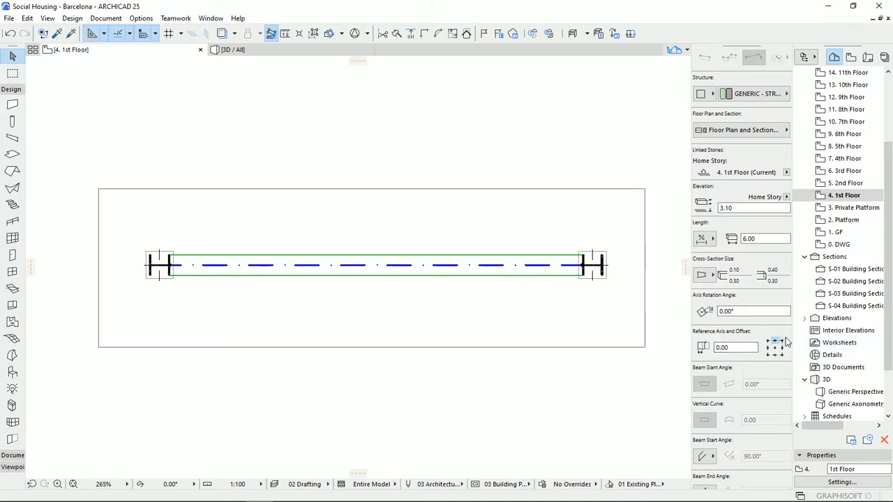
Examine the beam's start and end angle, profile modifier and surface override settings
{"action": "scroll", "coordinate": [753, 244], "scroll_direction": "down", "scroll_amount": 3}
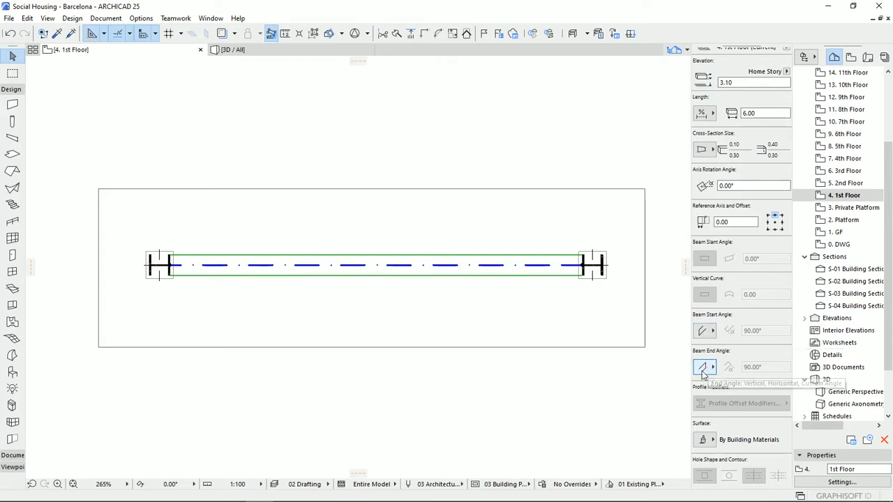
{"action": "scroll", "coordinate": [715, 373], "scroll_direction": "down", "scroll_amount": 3}
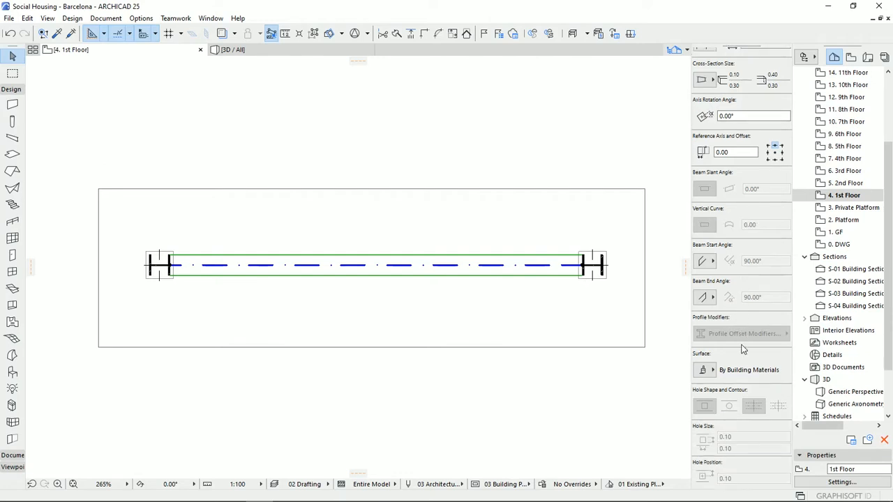
{"action": "left_click", "coordinate": [706, 357]}
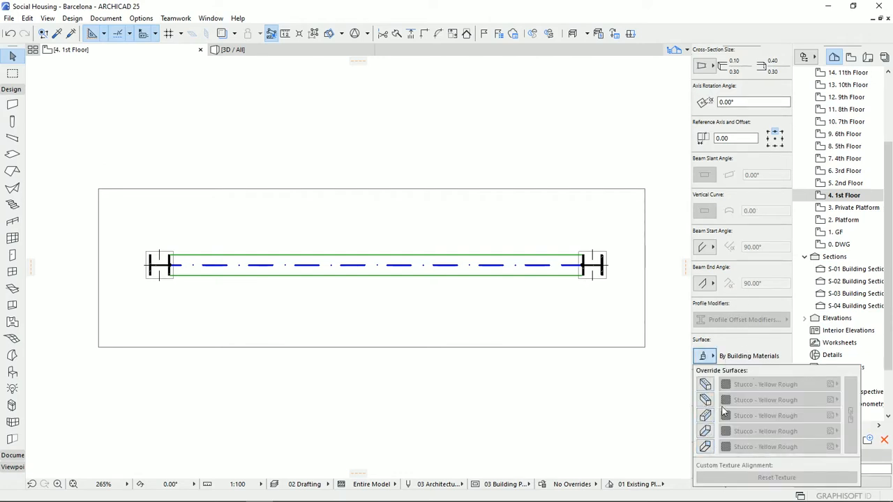
{"action": "left_click", "coordinate": [738, 349]}
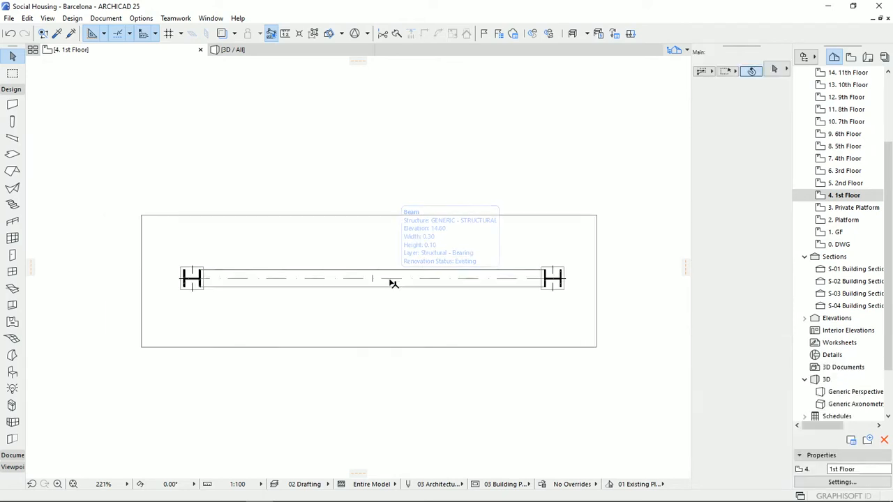
Select the beam between the columns and examine the editing options at its right end node
{"action": "left_click", "coordinate": [393, 283]}
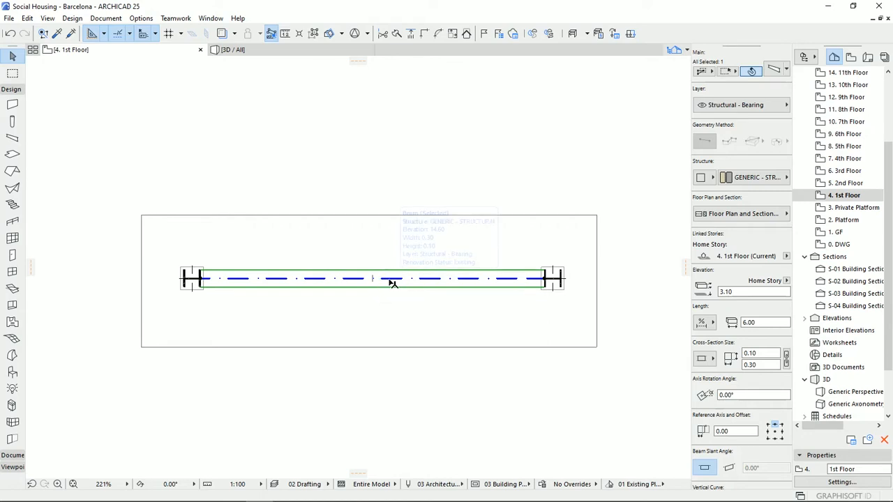
{"action": "scroll", "coordinate": [535, 293], "scroll_direction": "up", "scroll_amount": 5}
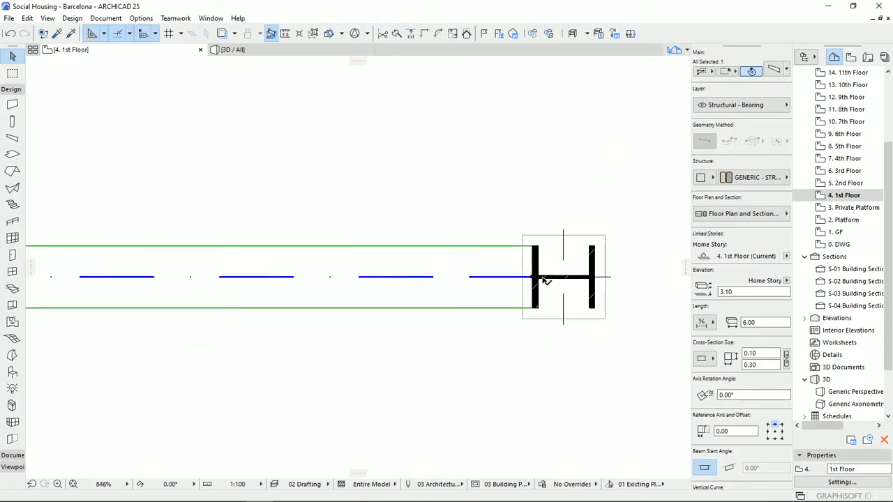
{"action": "left_click", "coordinate": [534, 278]}
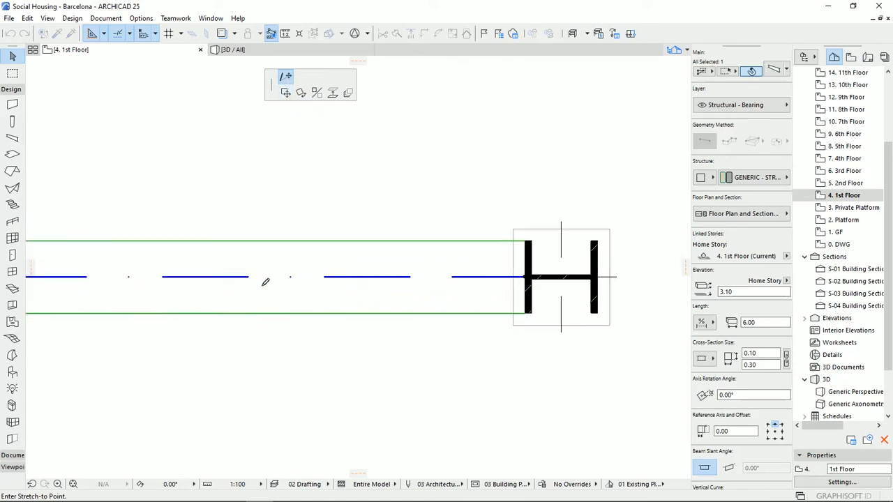
{"action": "scroll", "coordinate": [265, 281], "scroll_direction": "down", "scroll_amount": 5}
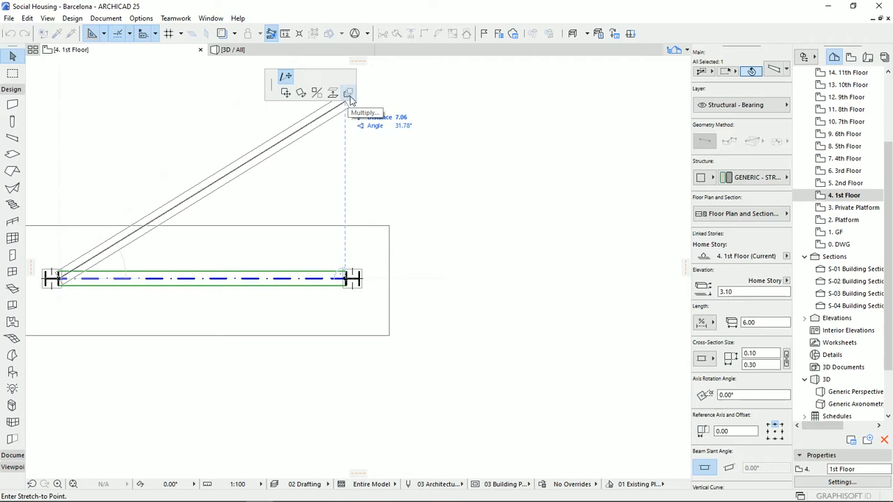
{"action": "key", "text": "Escape"}
{"action": "middle_click_drag", "start_coordinate": [300, 278], "coordinate": [479, 282]}
{"action": "scroll", "coordinate": [479, 282], "scroll_direction": "up", "scroll_amount": 2}
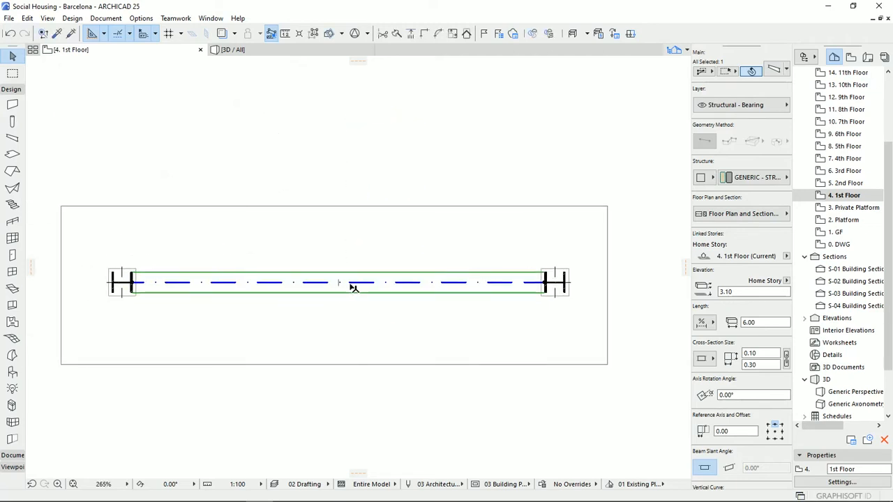
Insert a node near the beam's middle, about 0.75 m above its axis, and undo the edit
{"action": "left_click", "coordinate": [351, 284]}
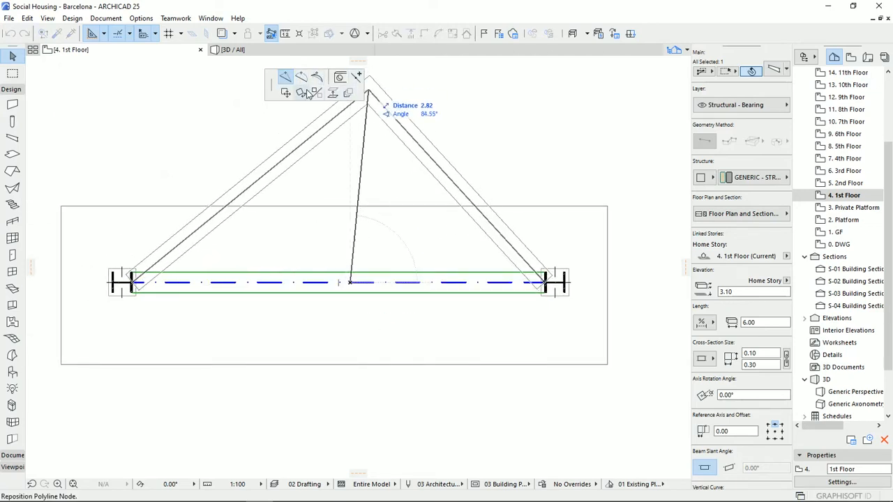
{"action": "left_click", "coordinate": [285, 79]}
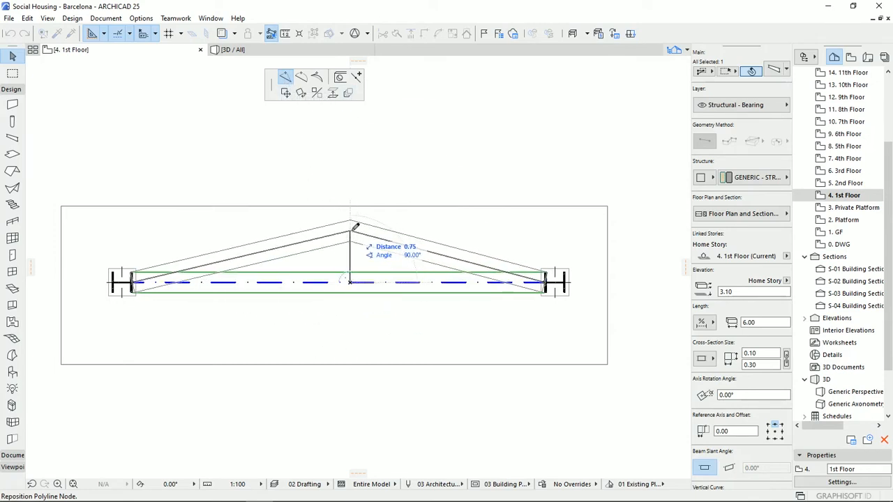
{"action": "left_click", "coordinate": [351, 229]}
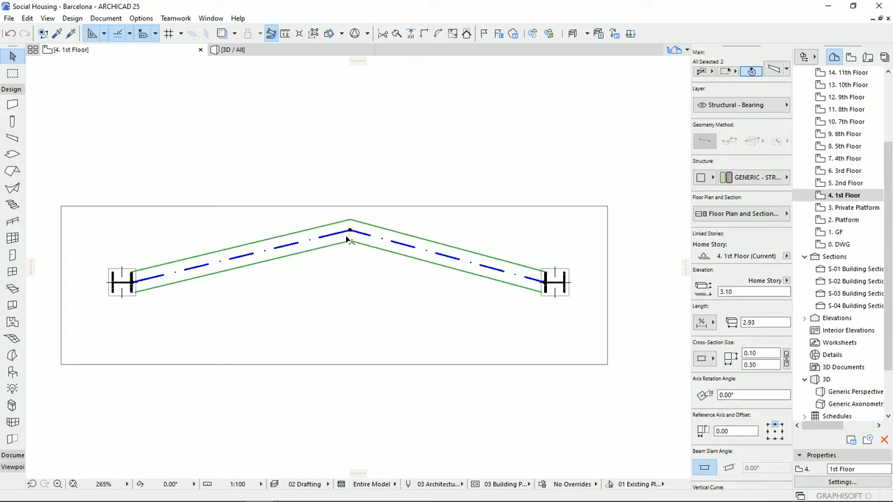
{"action": "key", "text": "ctrl+z"}
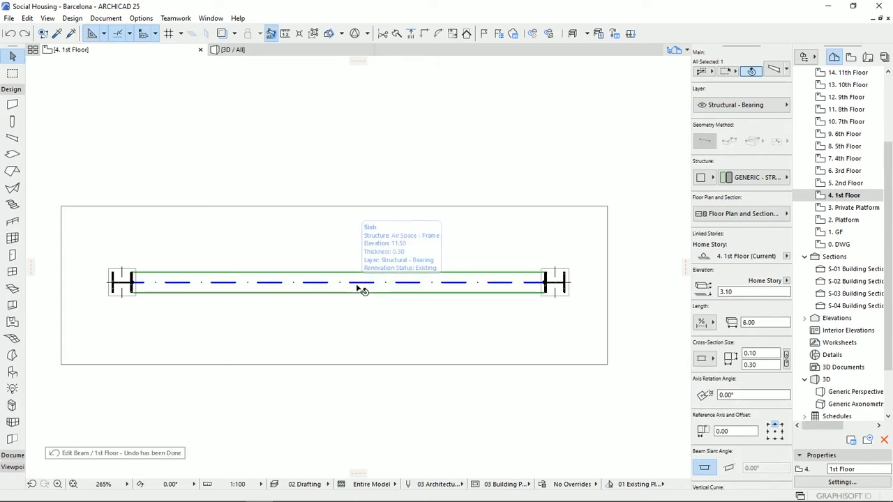
Curve the straight beam upward between the columns into an arc with a radius of about 3.85 m
{"action": "left_click", "coordinate": [364, 280]}
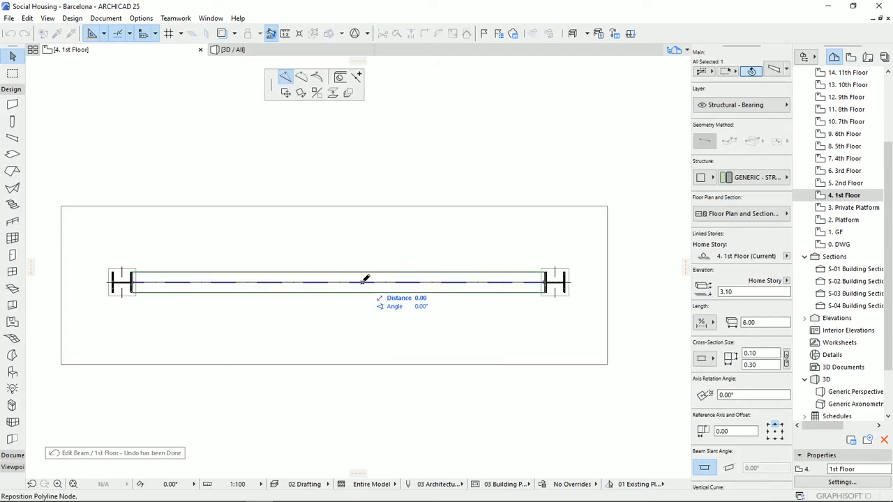
{"action": "left_click", "coordinate": [302, 78]}
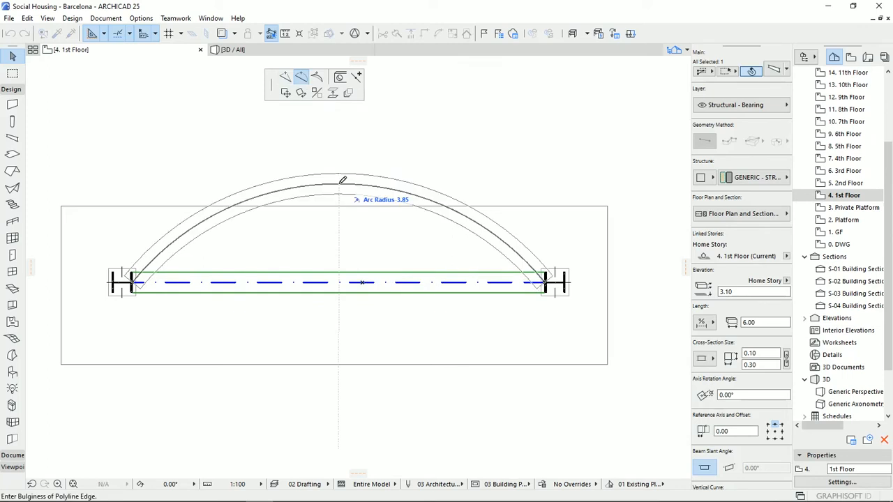
{"action": "left_click", "coordinate": [342, 180]}
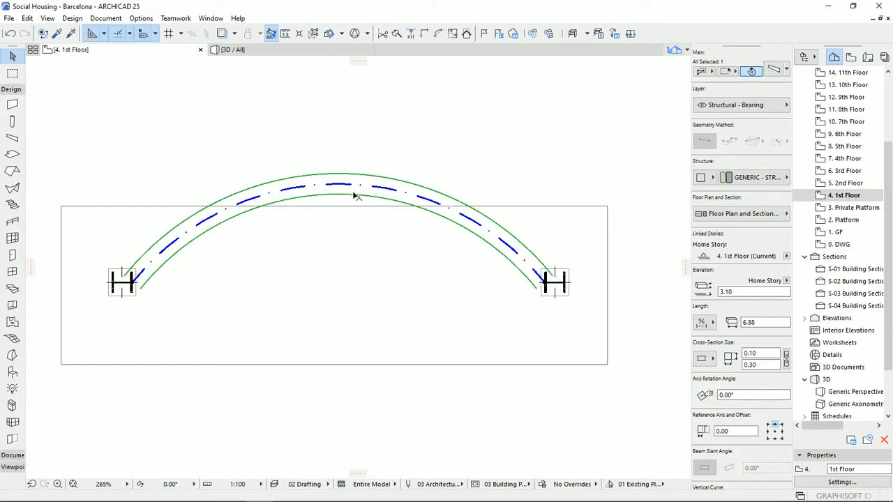
Try the tangent and curve edge edits on the arched beam and undo its curvature
{"action": "left_click", "coordinate": [346, 187]}
{"action": "left_click", "coordinate": [316, 77]}
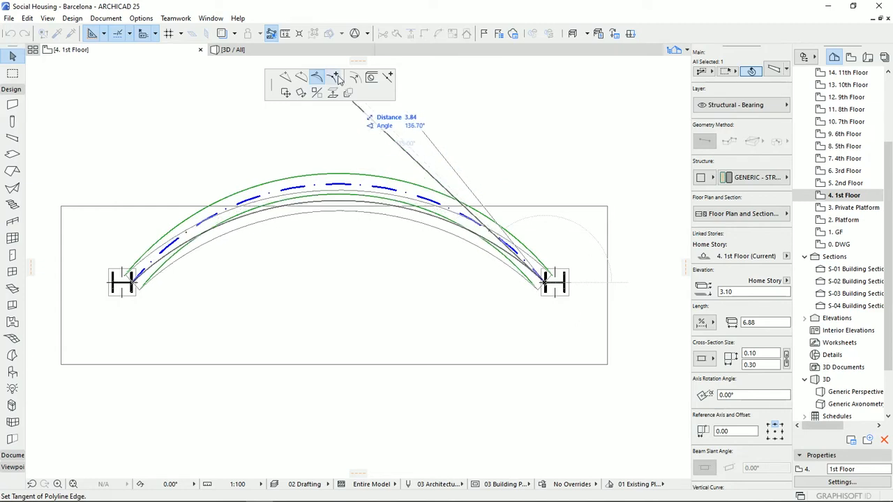
{"action": "left_click", "coordinate": [301, 76]}
{"action": "left_click", "coordinate": [344, 183]}
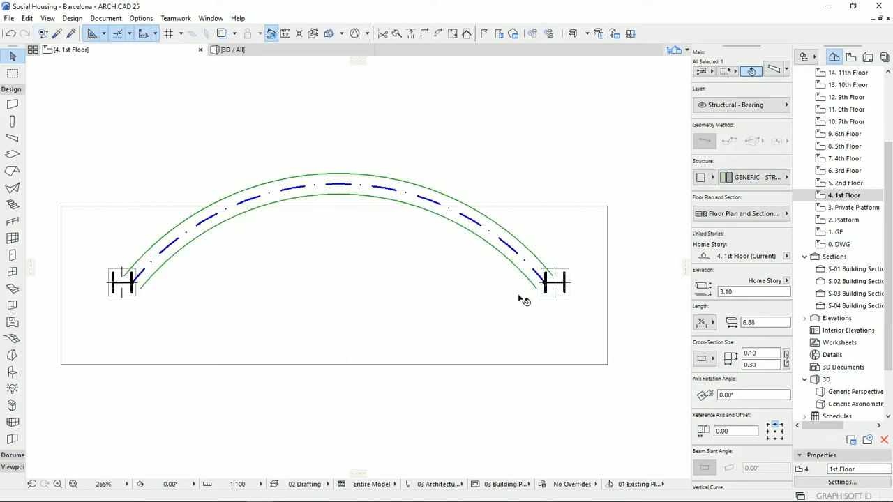
{"action": "left_click", "coordinate": [345, 189]}
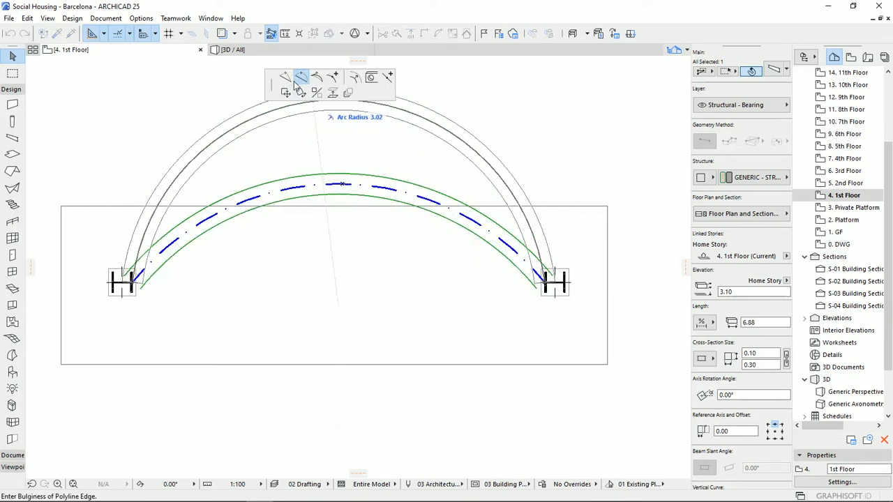
{"action": "key", "text": "ctrl+z"}
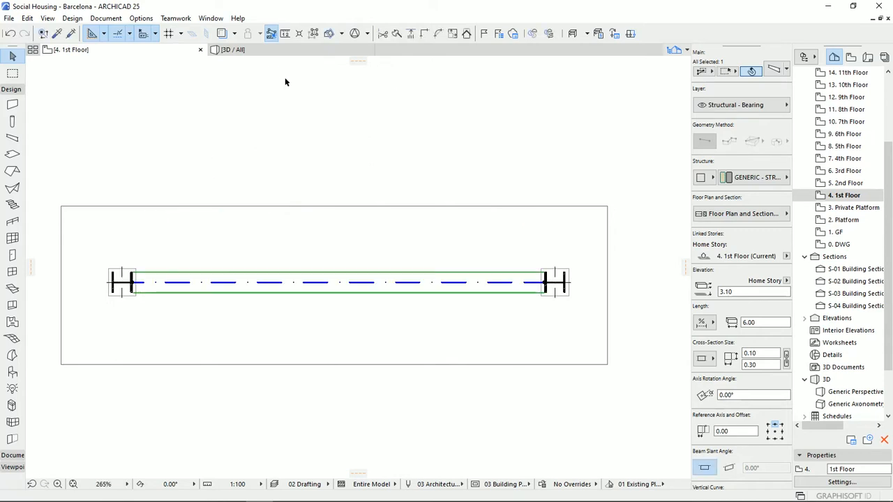
Curve the beam upward into an arc about 6.76 m long and try Radial stretch on it
{"action": "left_click", "coordinate": [367, 285]}
{"action": "left_click", "coordinate": [336, 186]}
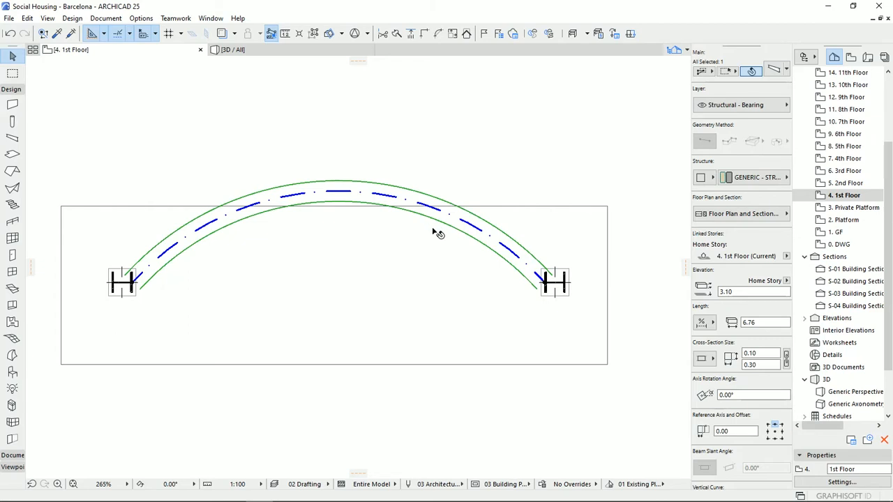
{"action": "left_click", "coordinate": [339, 193]}
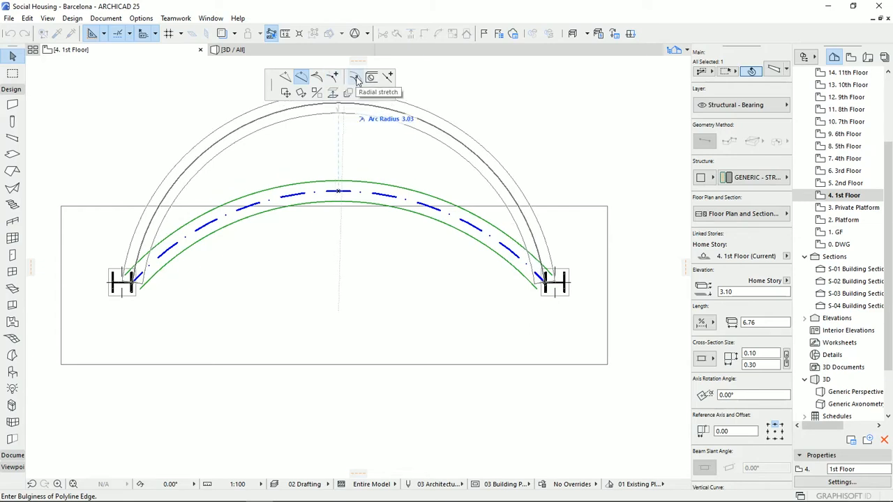
{"action": "left_click", "coordinate": [356, 81]}
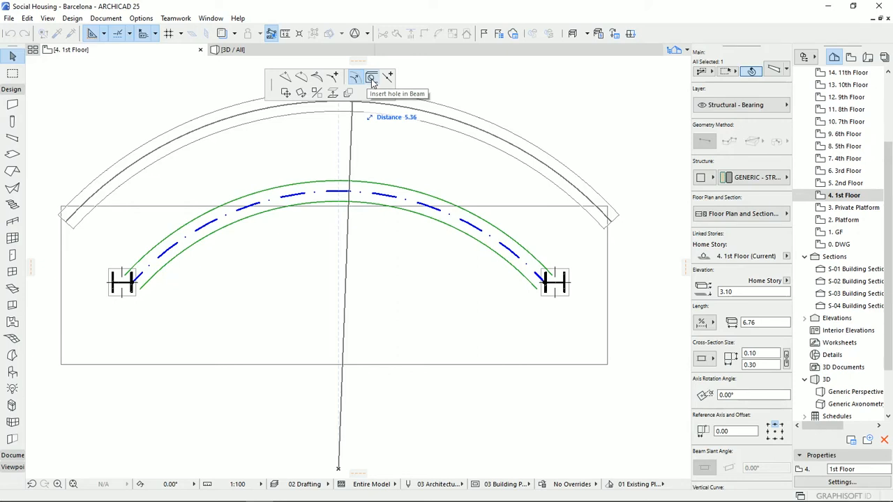
{"action": "left_click", "coordinate": [301, 77]}
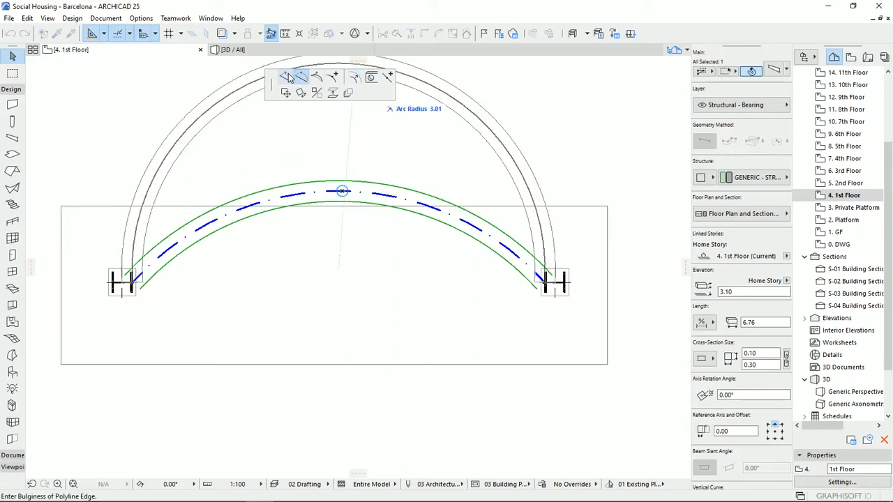
{"action": "key", "text": "Escape"}
Try splitting the straight beam between the columns, leaving a segment about 1.60 m long at one end, and undo the split
{"action": "middle_click_drag", "start_coordinate": [328, 316], "coordinate": [339, 255]}
{"action": "left_click", "coordinate": [314, 228]}
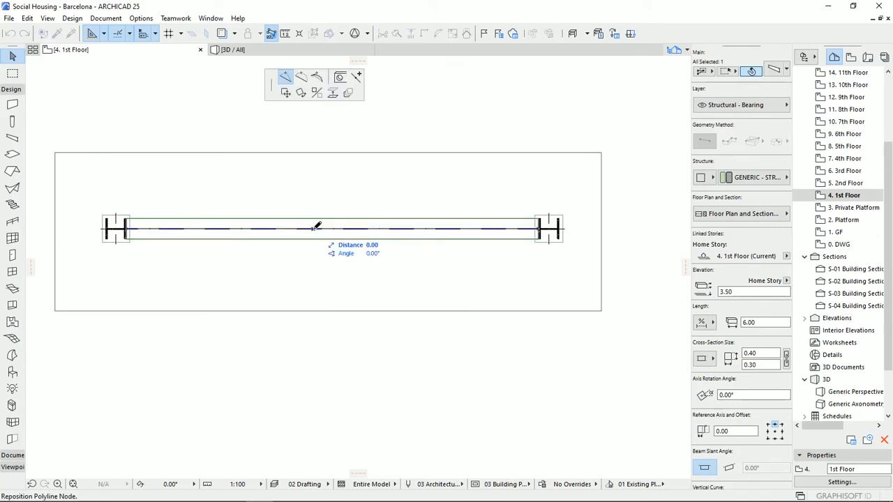
{"action": "left_click", "coordinate": [339, 77]}
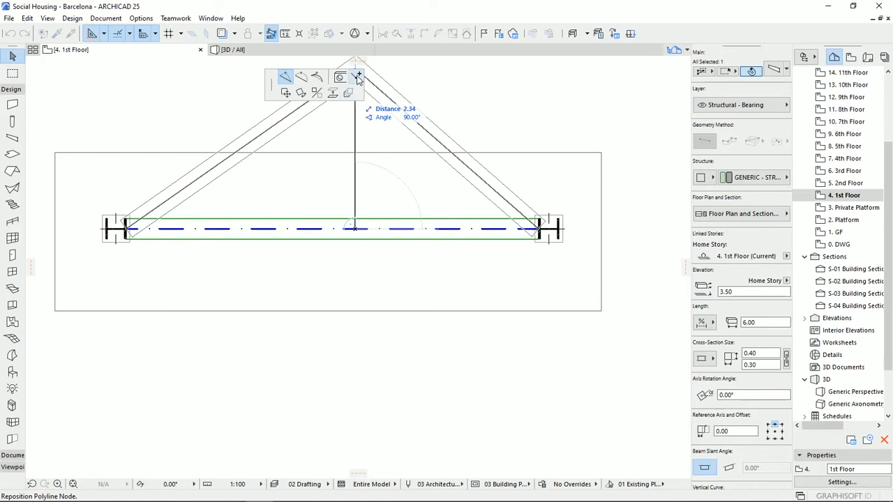
{"action": "left_click", "coordinate": [357, 77]}
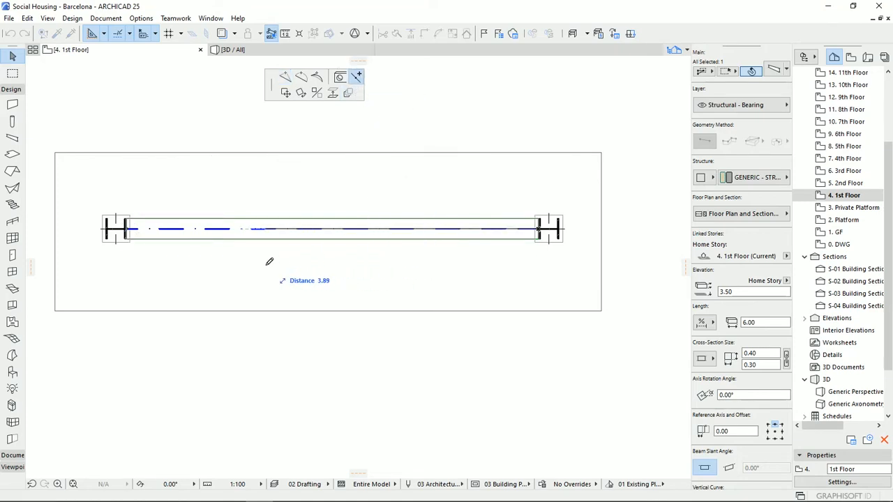
{"action": "left_click", "coordinate": [433, 270]}
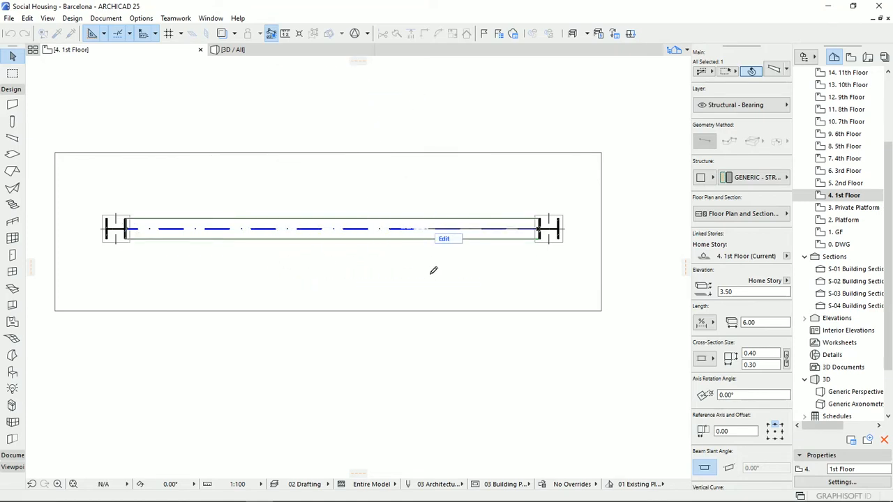
{"action": "left_click", "coordinate": [473, 238]}
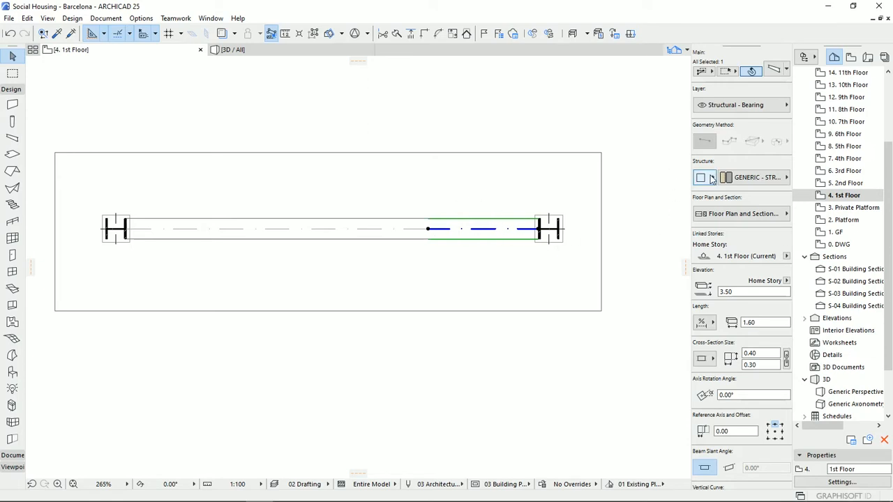
{"action": "mouse_move", "coordinate": [446, 234]}
{"action": "key", "text": "ctrl+z"}
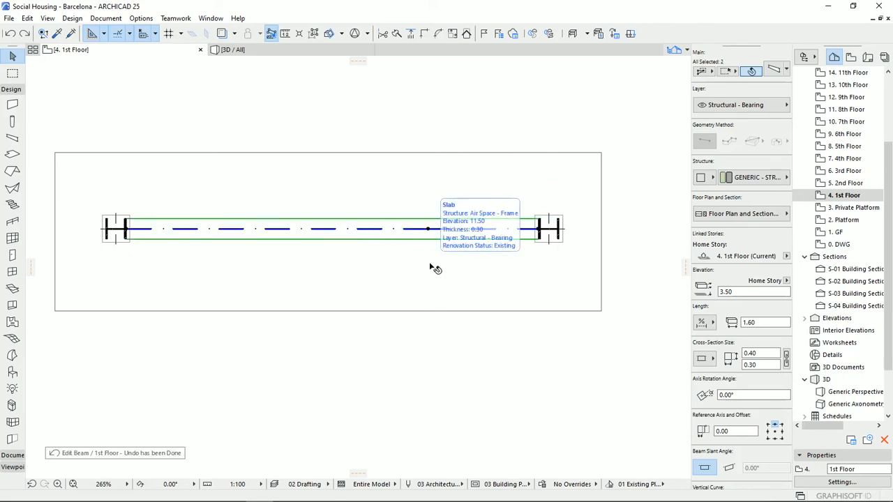
Switch to the 3D view and try rotating the beam about its axis from the top corner at its far end
{"action": "left_click", "coordinate": [275, 50]}
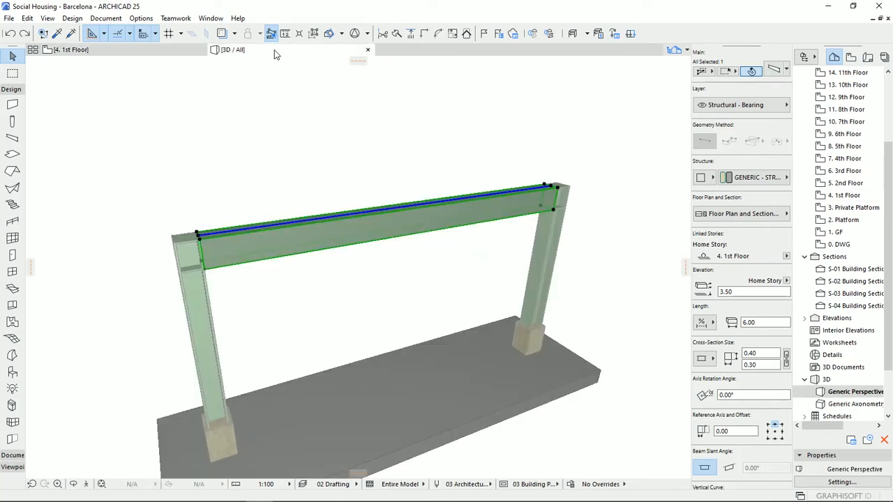
{"action": "middle_click_drag", "start_coordinate": [405, 220], "coordinate": [380, 230]}
{"action": "scroll", "coordinate": [420, 221], "scroll_direction": "up", "scroll_amount": 5}
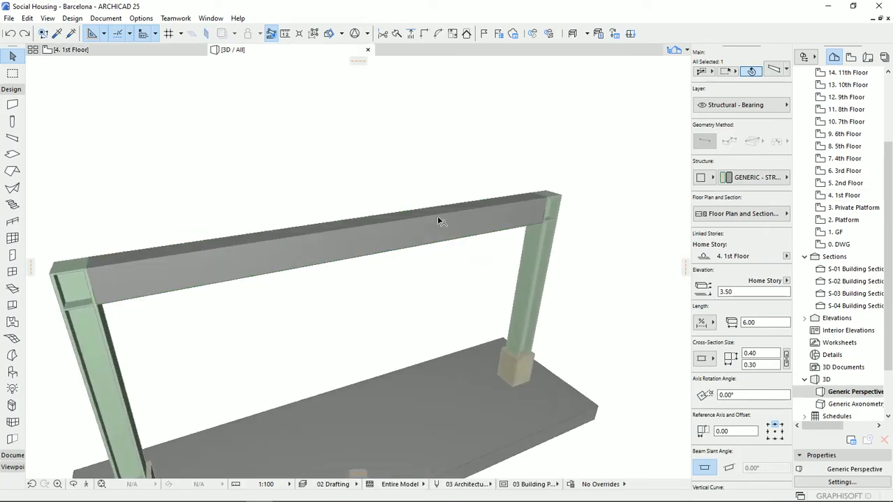
{"action": "middle_click_drag", "start_coordinate": [533, 206], "coordinate": [481, 283]}
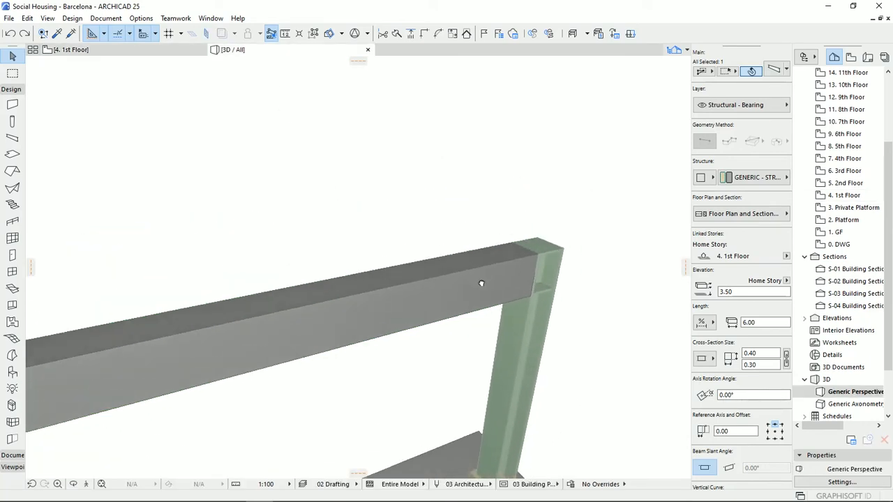
{"action": "left_click", "coordinate": [540, 256]}
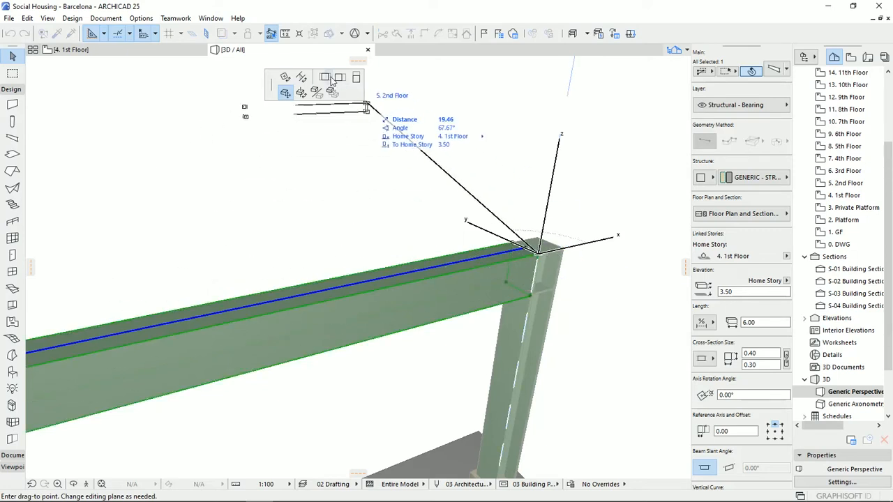
{"action": "left_click", "coordinate": [285, 78]}
{"action": "left_click", "coordinate": [551, 262]}
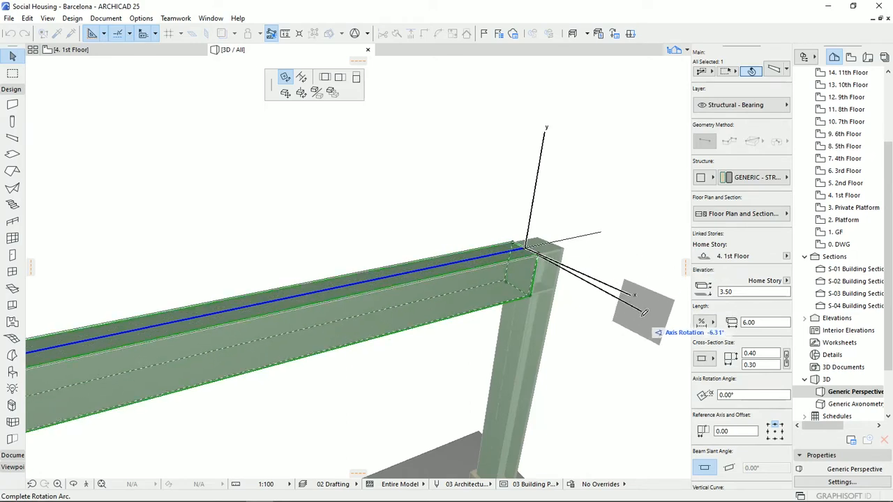
{"action": "left_click", "coordinate": [614, 321]}
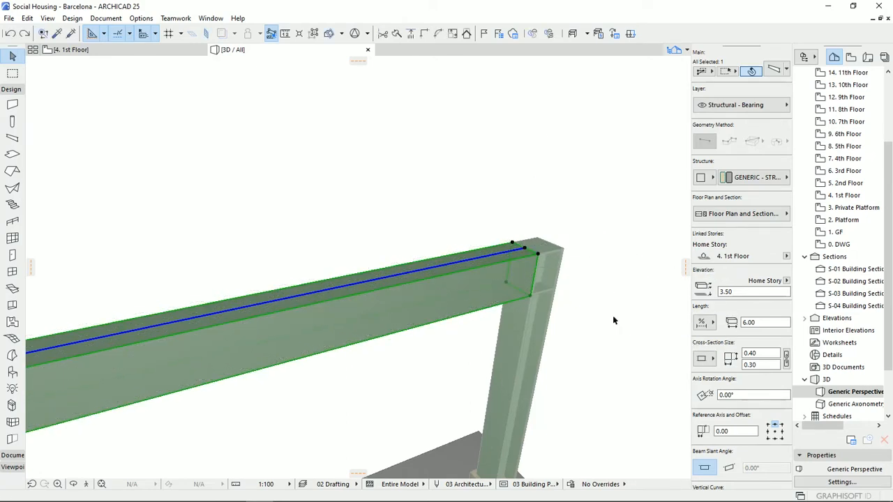
Try the end angle edit and the nominal width stretch from the beam's far end face
{"action": "left_click", "coordinate": [529, 251]}
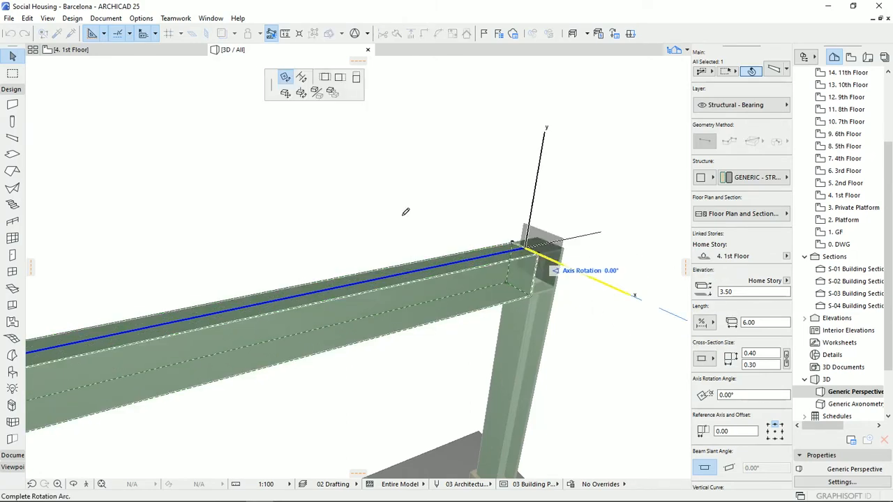
{"action": "left_click", "coordinate": [302, 78]}
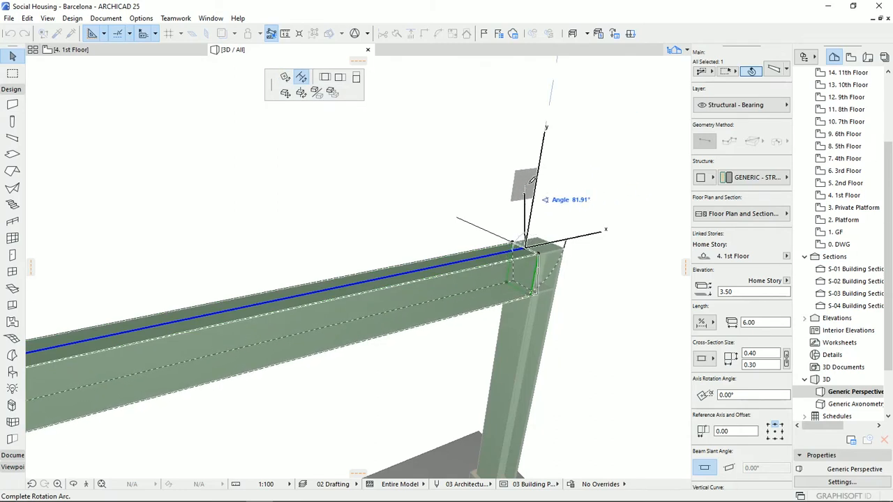
{"action": "left_click", "coordinate": [553, 185]}
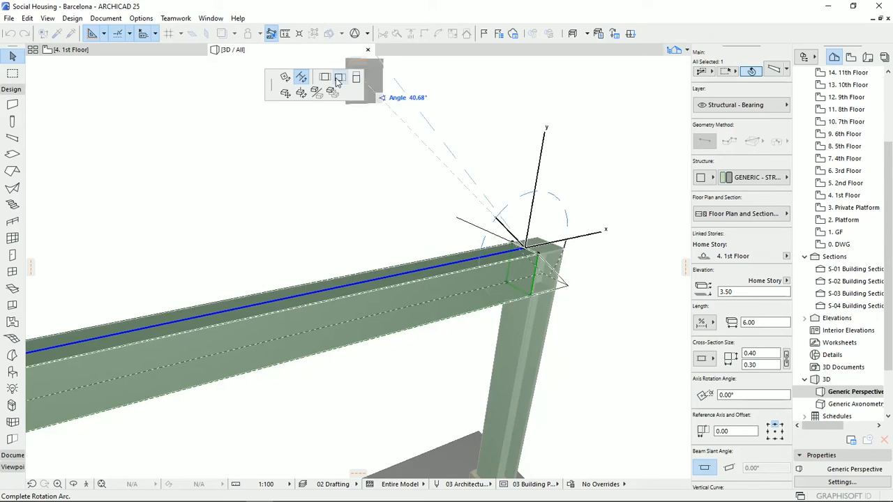
{"action": "left_click", "coordinate": [325, 77]}
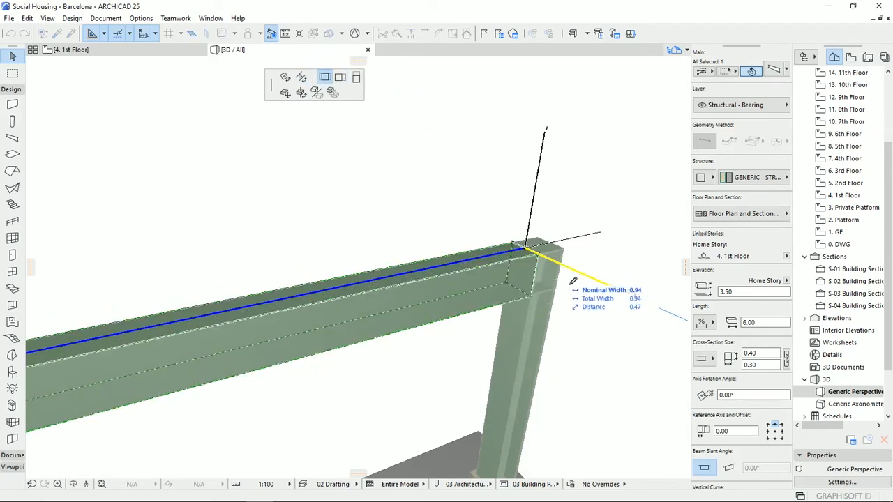
{"action": "key", "text": "Escape"}
Try stretching the end of the beam's reference axis and raising it to slant the beam
{"action": "left_click", "coordinate": [525, 249]}
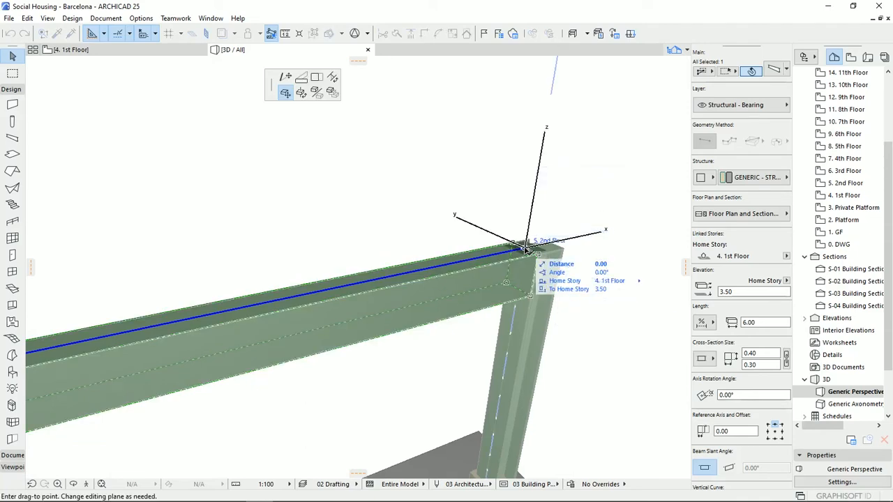
{"action": "left_click", "coordinate": [288, 78]}
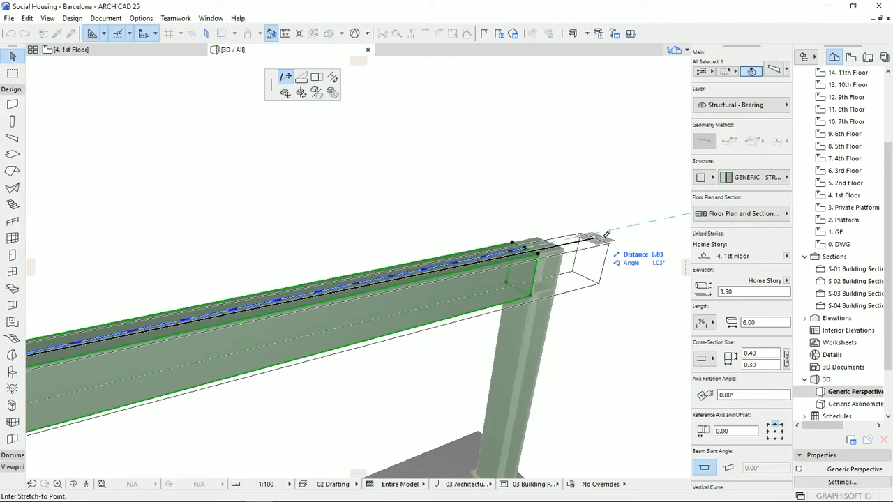
{"action": "left_click", "coordinate": [301, 78]}
{"action": "scroll", "coordinate": [512, 291], "scroll_direction": "down", "scroll_amount": 1}
{"action": "middle_click_drag", "start_coordinate": [513, 291], "coordinate": [624, 189]}
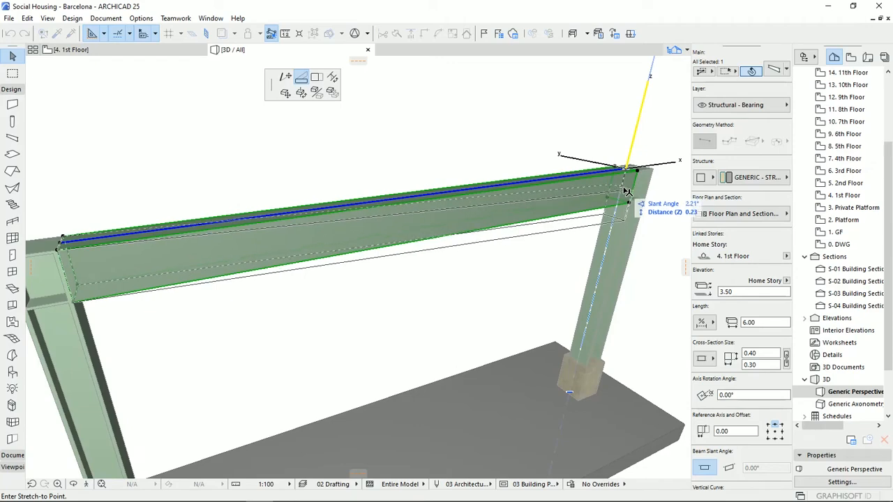
{"action": "left_click", "coordinate": [653, 83]}
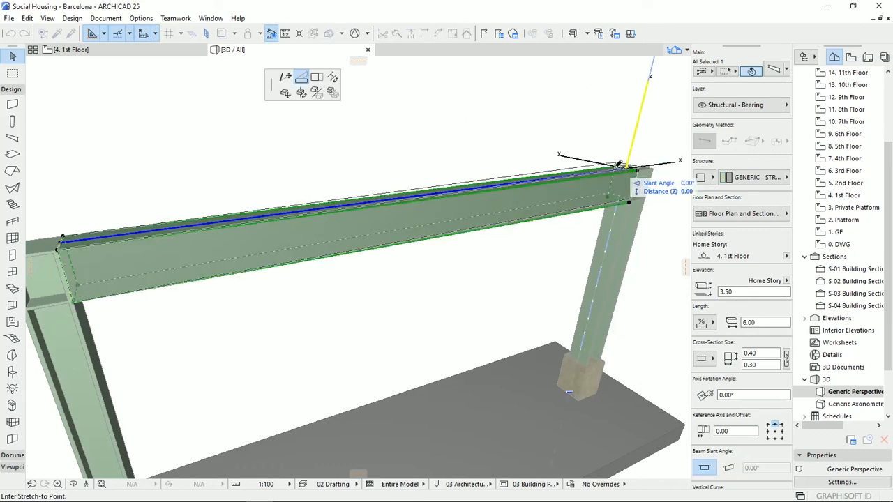
Try the length stretch and the end angle edit on the ends of the beam's reference axis
{"action": "left_click", "coordinate": [316, 77]}
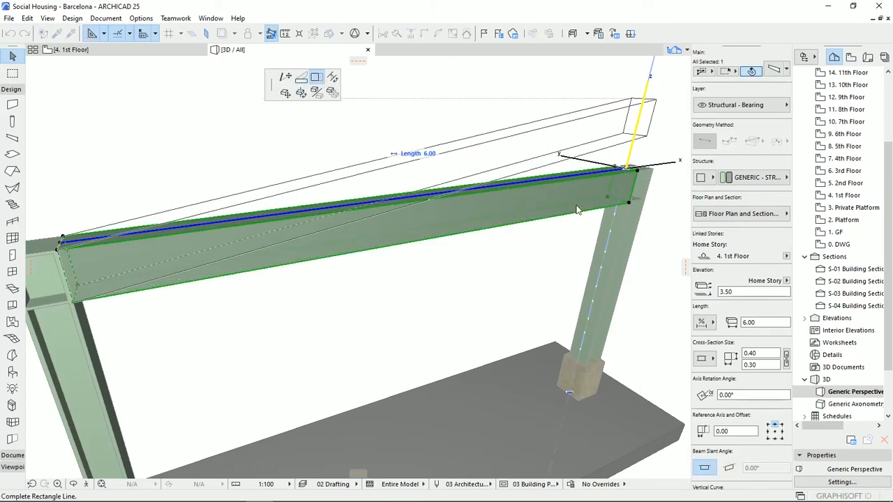
{"action": "left_click", "coordinate": [636, 178]}
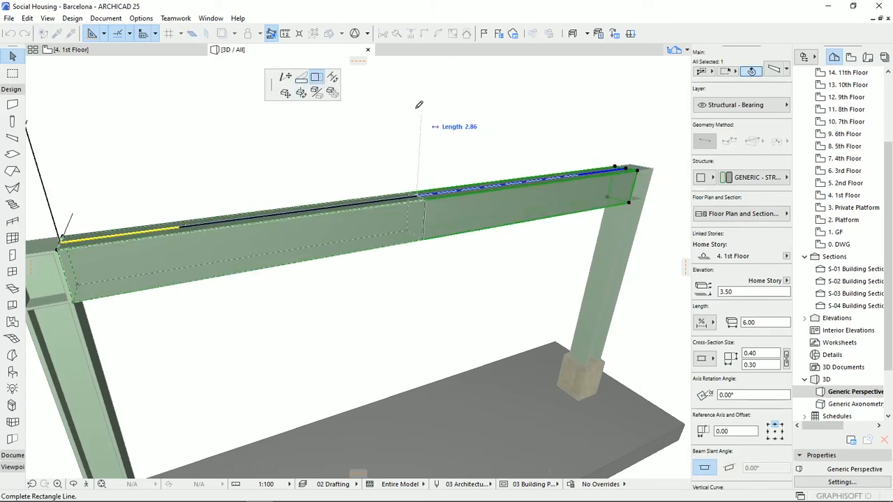
{"action": "left_click", "coordinate": [333, 77]}
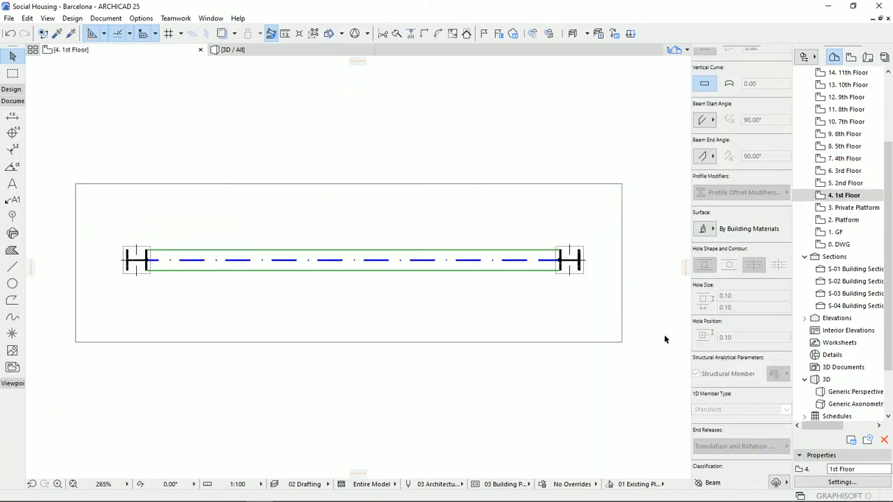
Change the beam's structure on the 1st Floor plan to a complex profile and choose the I steel beam profile
{"action": "scroll", "coordinate": [731, 347], "scroll_direction": "up", "scroll_amount": 10}
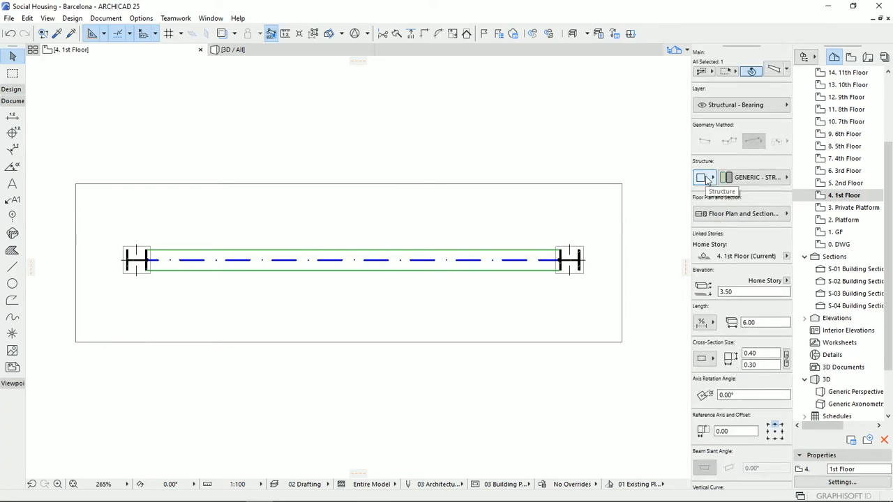
{"action": "left_click", "coordinate": [713, 179]}
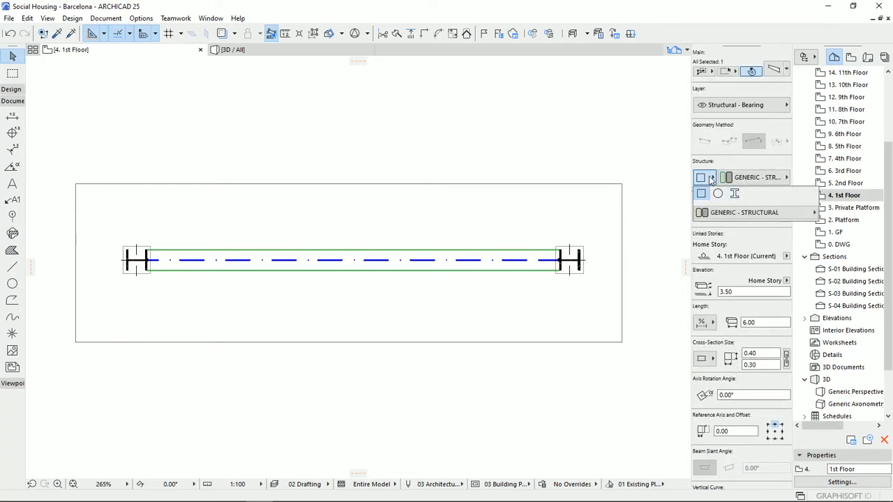
{"action": "left_click", "coordinate": [734, 194]}
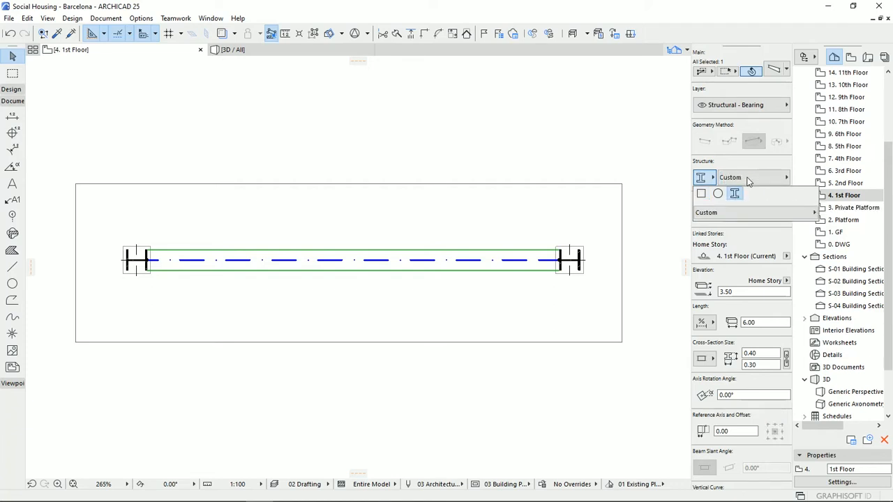
{"action": "left_click", "coordinate": [770, 176]}
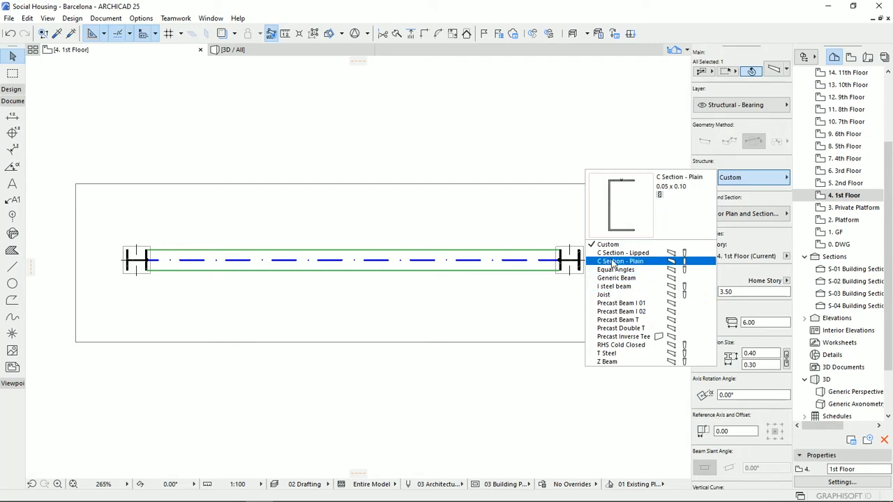
{"action": "left_click", "coordinate": [614, 286]}
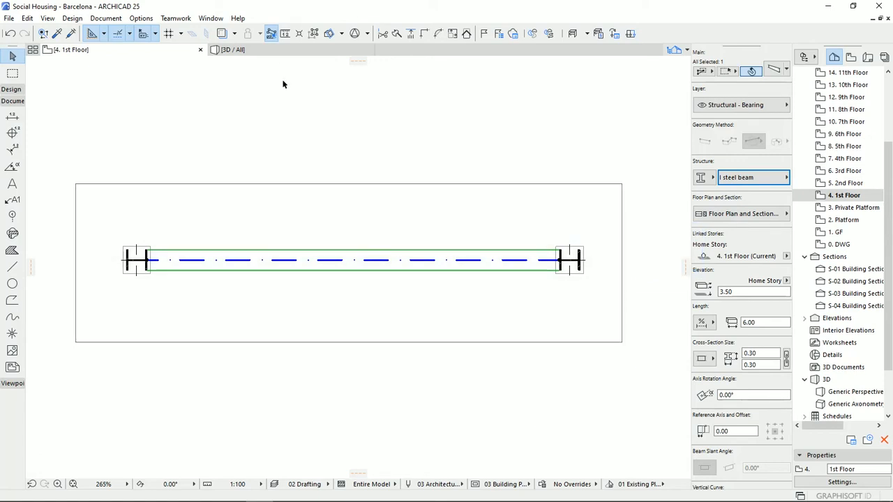
Select the I steel beam in the 3D view and examine how it sits between the two columns
{"action": "left_click", "coordinate": [279, 52]}
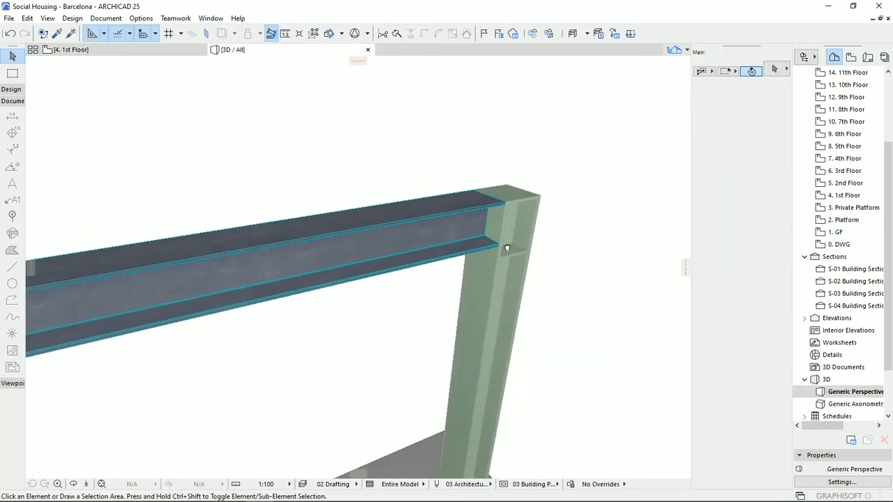
{"action": "left_click", "coordinate": [473, 212]}
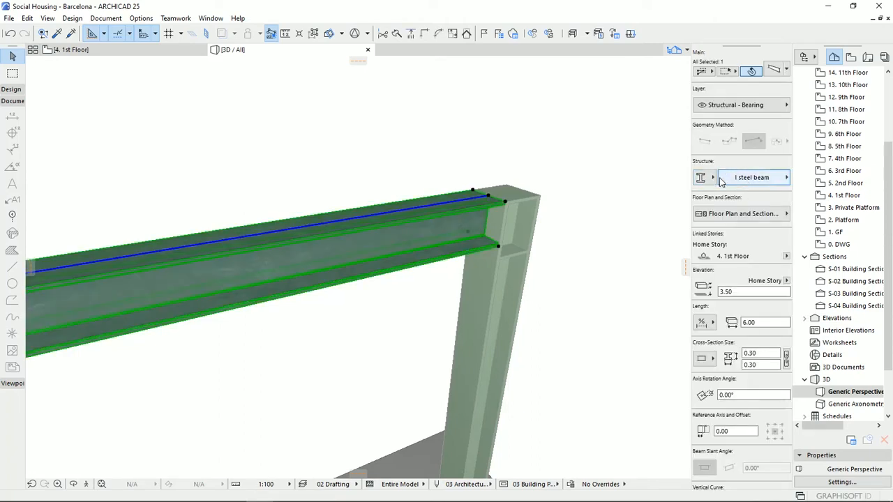
{"action": "scroll", "coordinate": [370, 243], "scroll_direction": "down", "scroll_amount": 4}
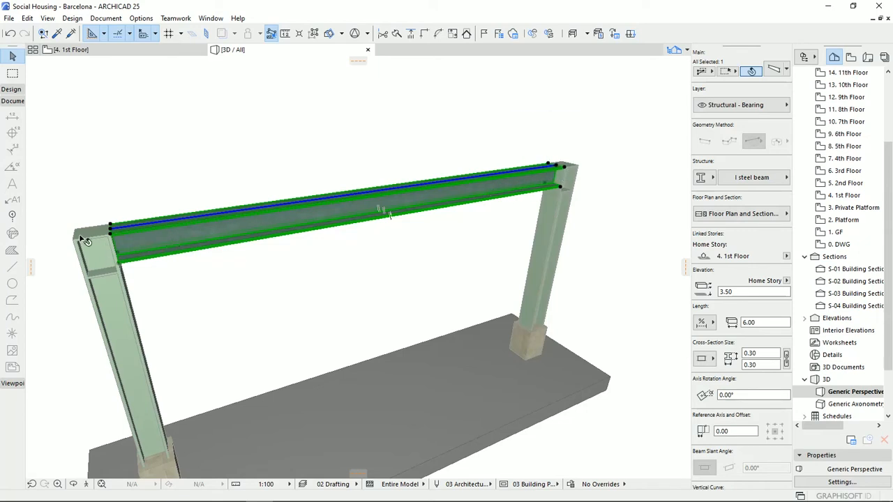
{"action": "middle_click_drag", "start_coordinate": [157, 455], "coordinate": [205, 375]}
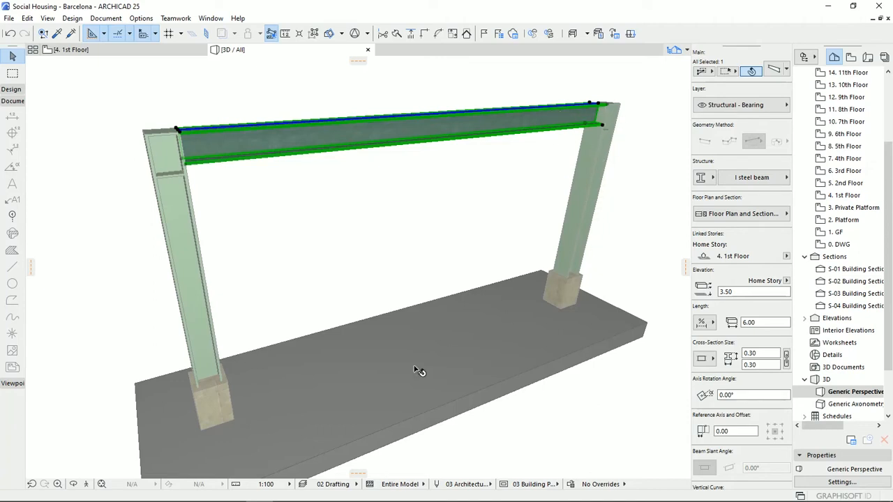
Select the column at the far end of the beam in 3D and examine its segmented structure alongside the frame
{"action": "middle_click_drag", "start_coordinate": [572, 272], "coordinate": [434, 333]}
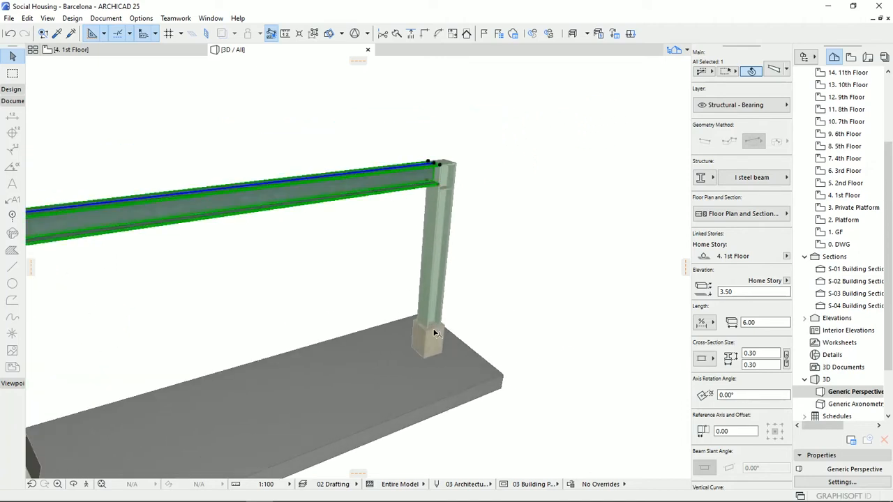
{"action": "left_click", "coordinate": [428, 227], "text": "shift"}
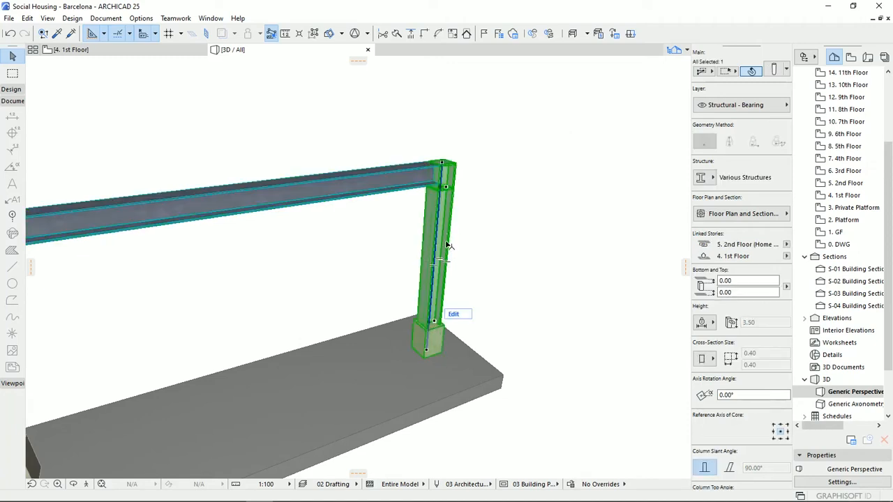
{"action": "mouse_move", "coordinate": [442, 249]}
{"action": "middle_mouse_down"}
{"action": "mouse_move", "coordinate": [365, 277]}
{"action": "mouse_move", "coordinate": [452, 263]}
{"action": "middle_mouse_up"}
{"action": "scroll", "coordinate": [450, 263], "scroll_direction": "up", "scroll_amount": 3}
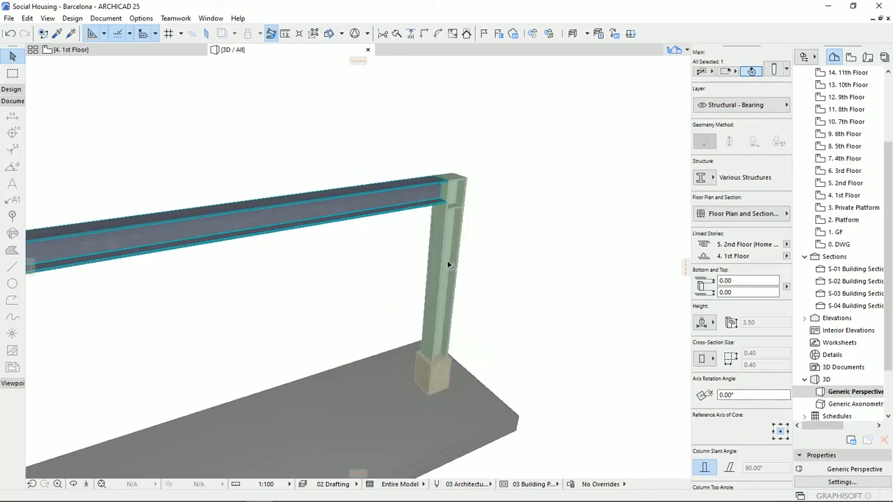
{"action": "scroll", "coordinate": [449, 265], "scroll_direction": "up", "scroll_amount": 1}
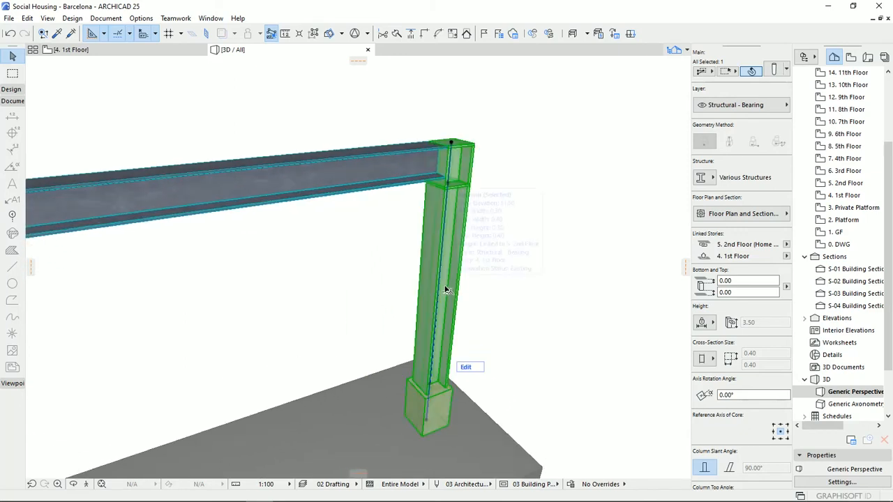
{"action": "middle_click_drag", "start_coordinate": [446, 290], "coordinate": [325, 273], "text": "shift"}
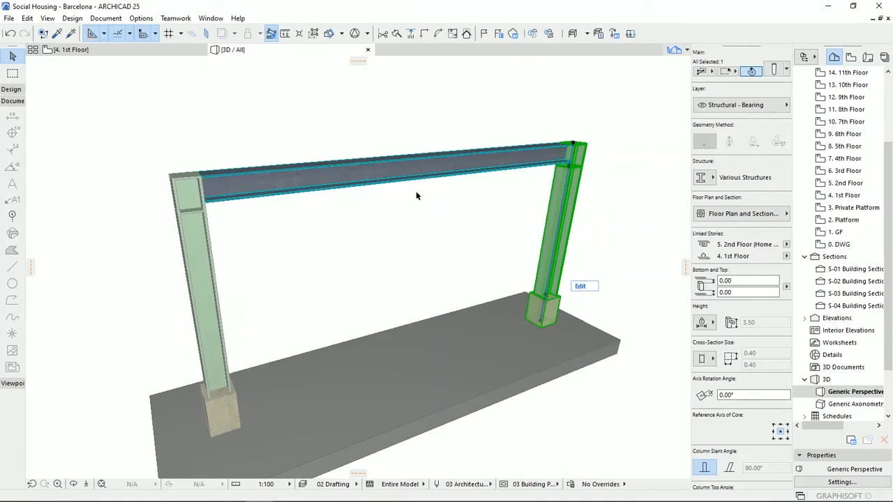
{"action": "left_click", "coordinate": [11, 89]}
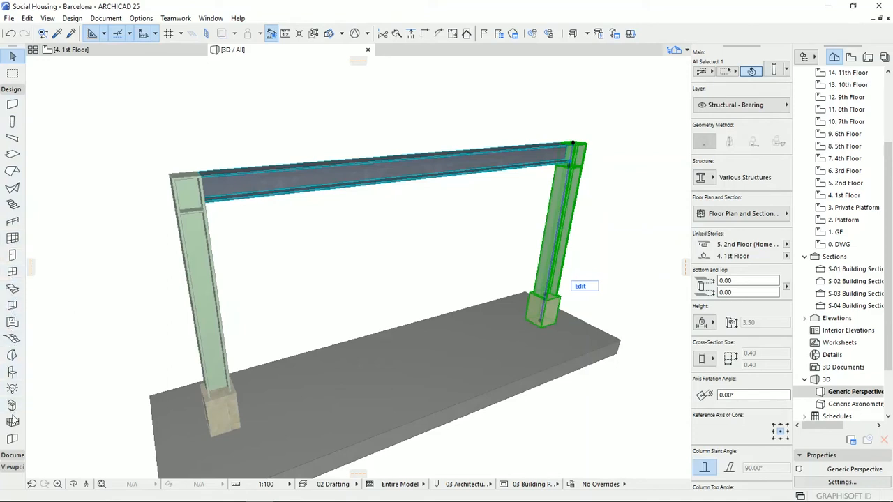
{"action": "left_click", "coordinate": [11, 90]}
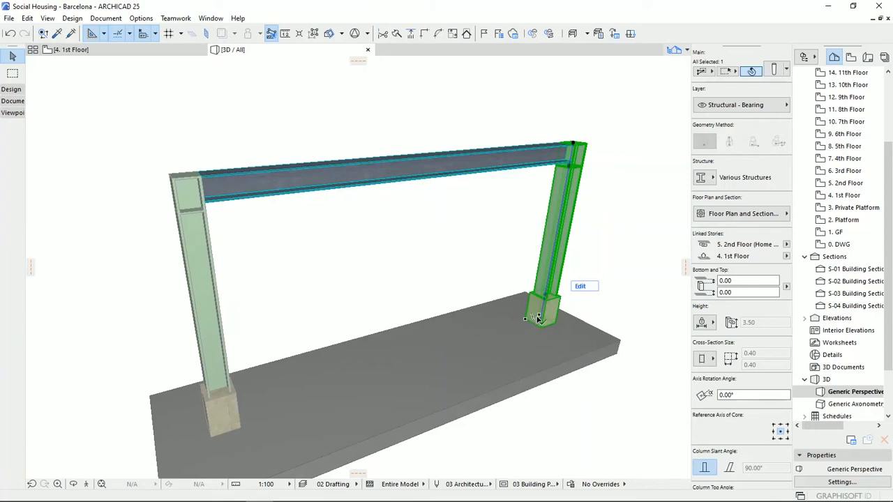
Select the I steel beam between the columns and set its cross-section height to 0.40
{"action": "left_click", "coordinate": [504, 159]}
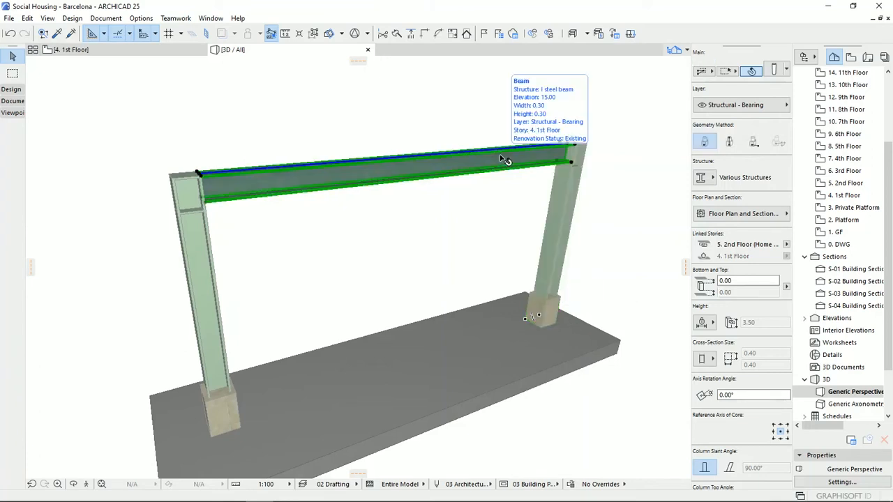
{"action": "scroll", "coordinate": [517, 196], "scroll_direction": "up", "scroll_amount": 5}
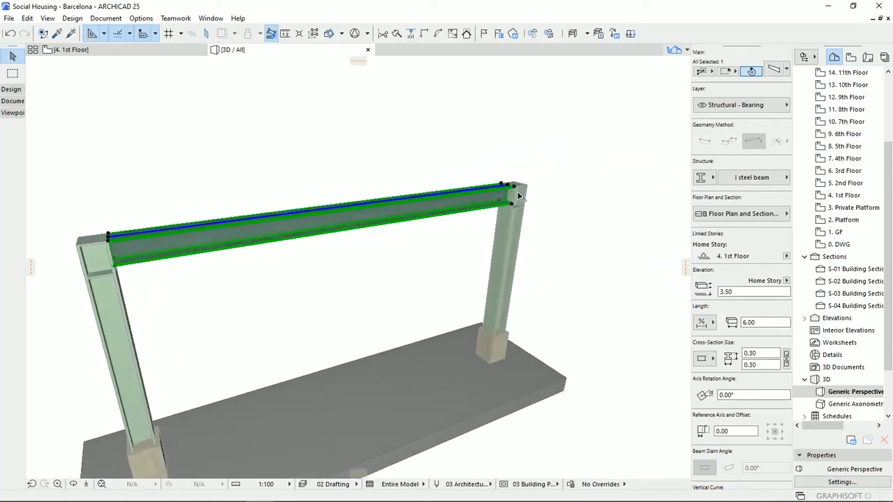
{"action": "scroll", "coordinate": [517, 194], "scroll_direction": "up", "scroll_amount": 4}
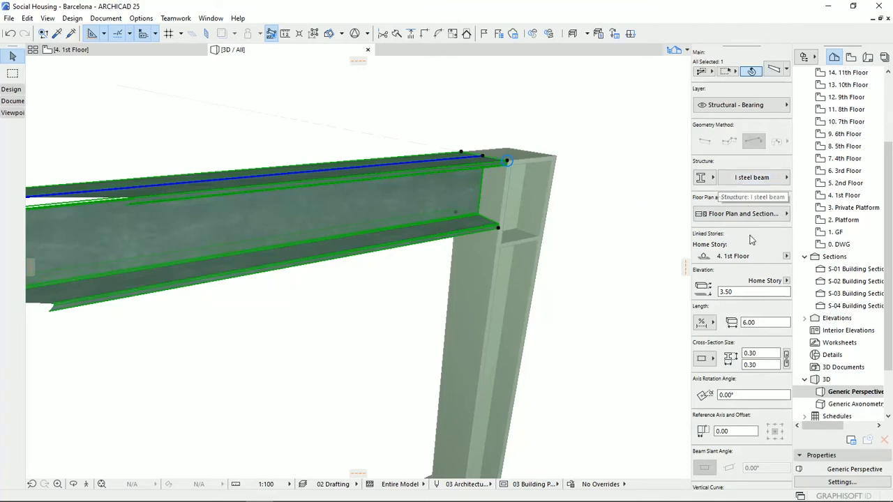
{"action": "type", "text": "0.4"}
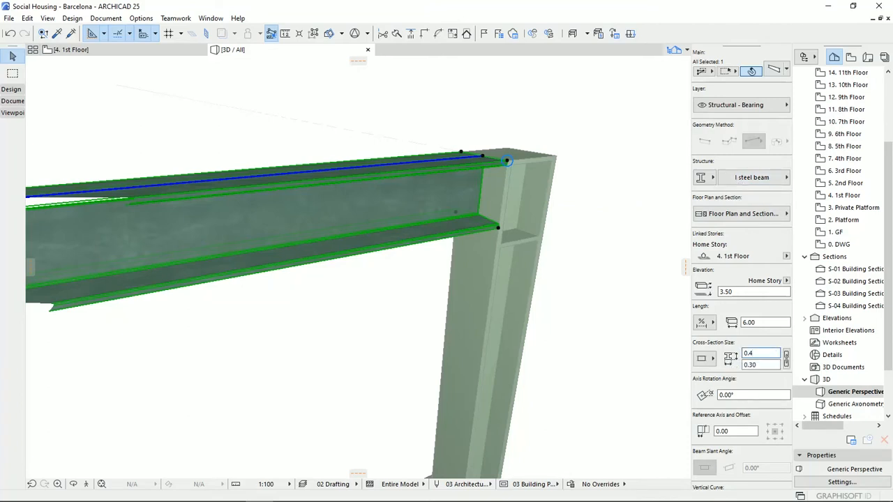
{"action": "key", "text": "Return"}
{"action": "scroll", "coordinate": [499, 208], "scroll_direction": "down", "scroll_amount": 5}
{"action": "middle_click_drag", "start_coordinate": [447, 213], "coordinate": [546, 132]}
{"action": "scroll", "coordinate": [491, 171], "scroll_direction": "down", "scroll_amount": 3}
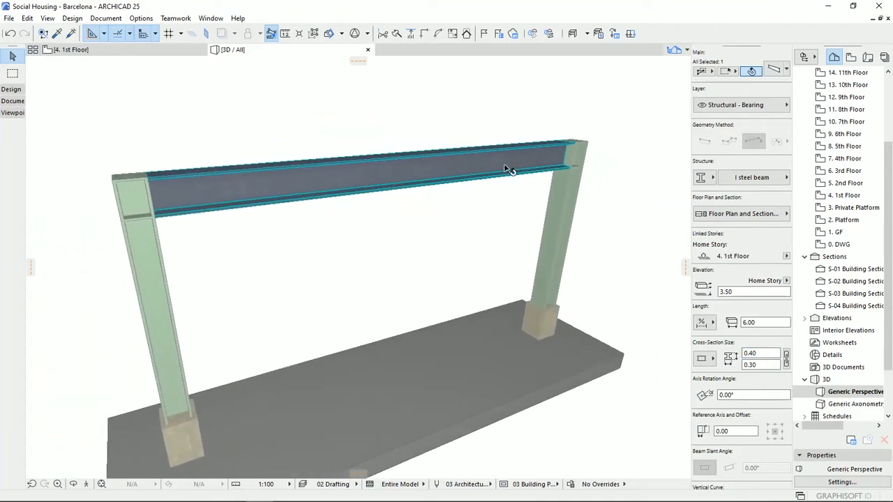
Convert the selected beam to multi-segment in its selection settings and divide it into nine I steel beam segments
{"action": "left_click", "coordinate": [776, 72]}
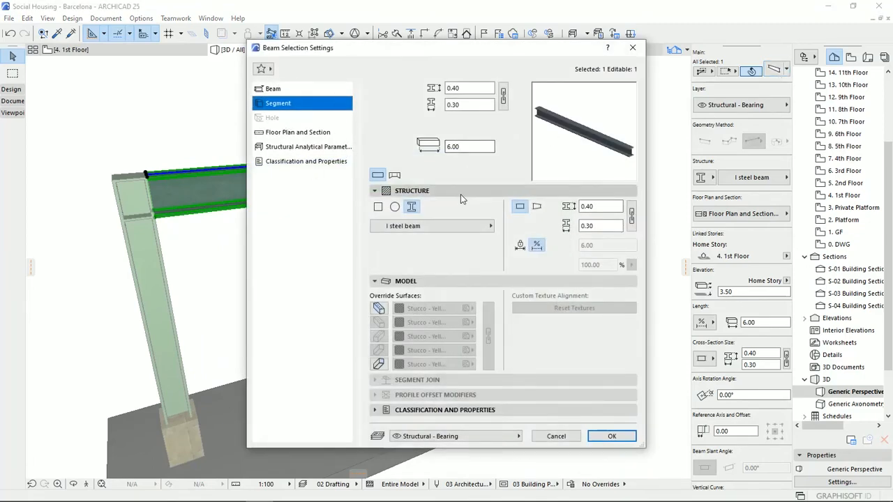
{"action": "left_click", "coordinate": [280, 91]}
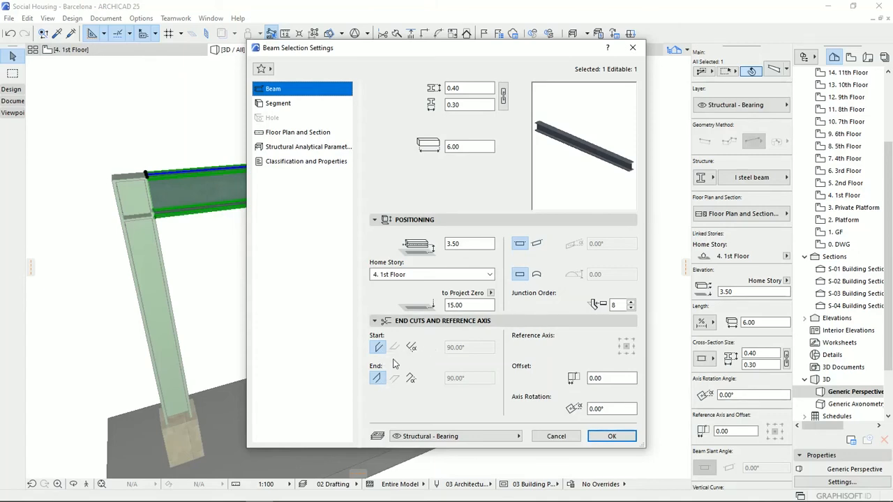
{"action": "left_click", "coordinate": [279, 104]}
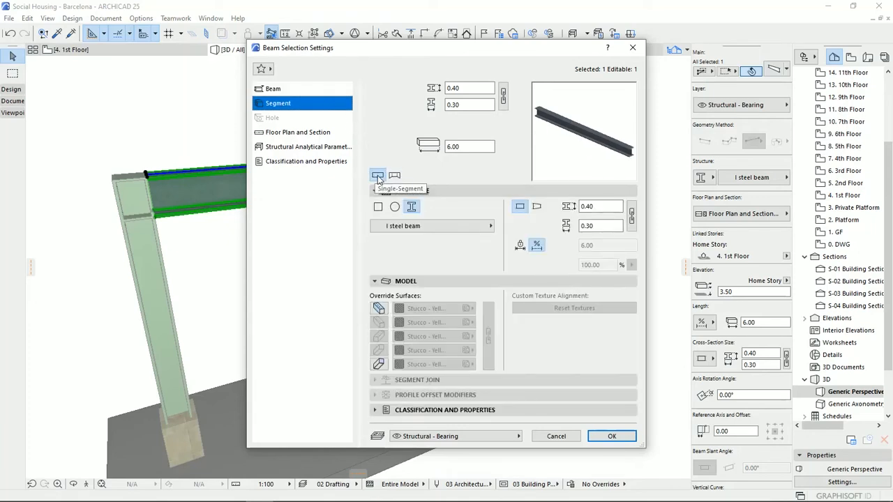
{"action": "left_click", "coordinate": [394, 176]}
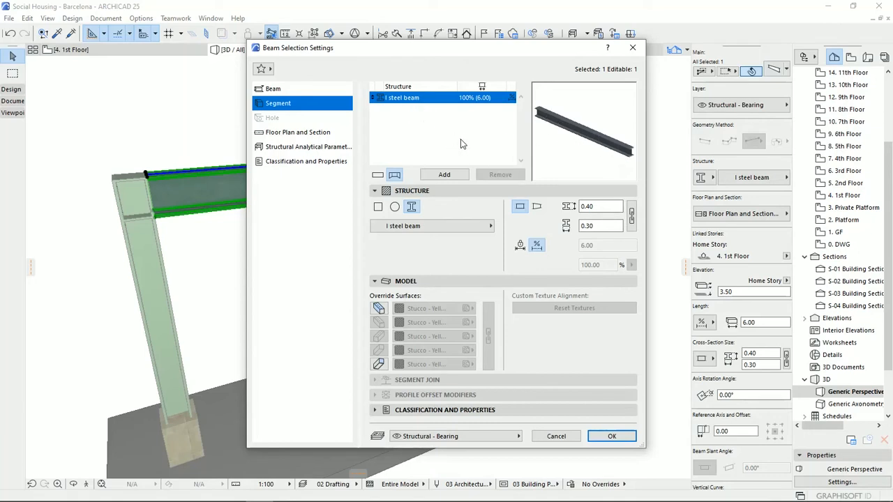
{"action": "left_click", "coordinate": [443, 175]}
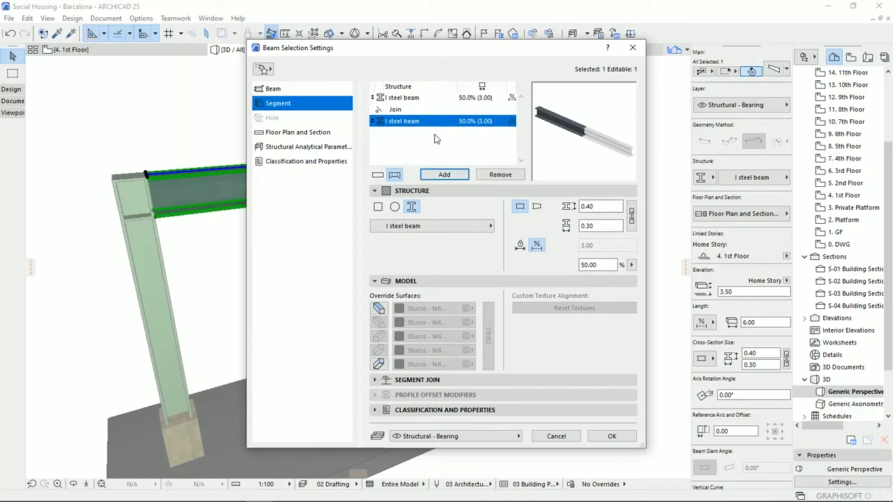
{"action": "left_click", "coordinate": [448, 175]}
{"action": "left_click", "coordinate": [450, 176]}
{"action": "left_click", "coordinate": [450, 176]}
{"action": "left_click", "coordinate": [450, 175]}
{"action": "left_click", "coordinate": [450, 175]}
{"action": "left_click", "coordinate": [450, 176]}
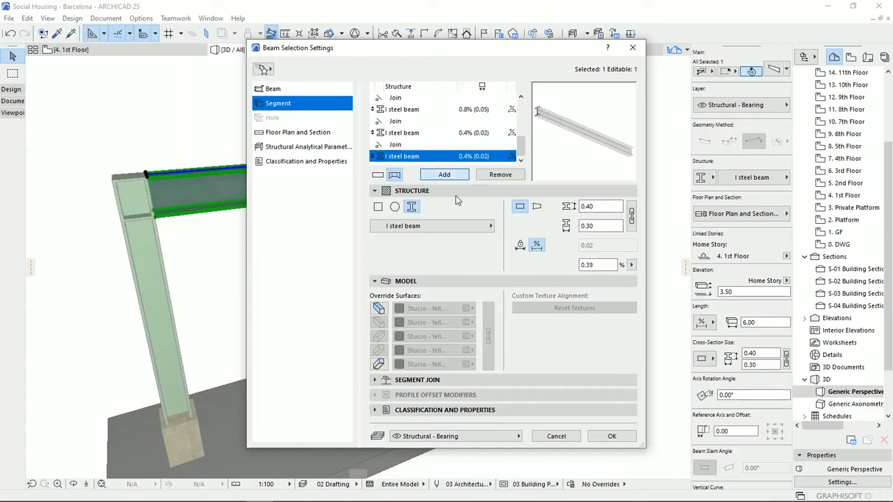
{"action": "left_click", "coordinate": [450, 176]}
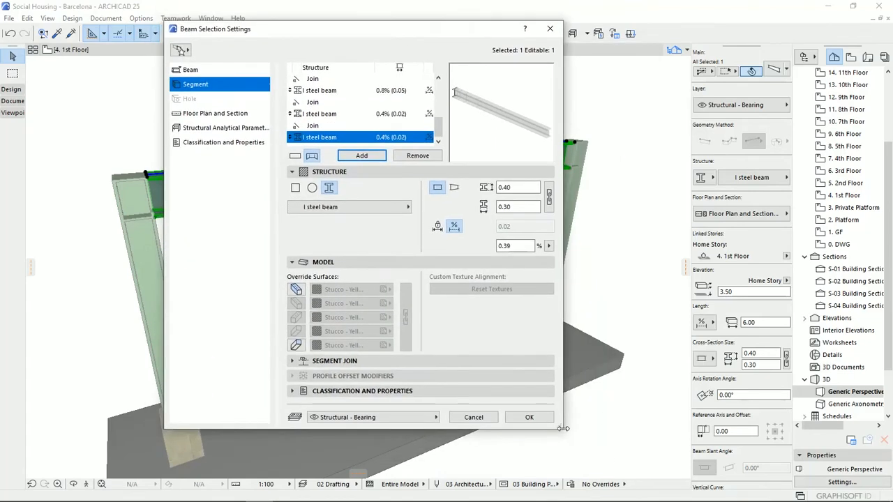
Enlarge the beam settings dialog and give the last segment in the list a fixed length of 0.40
{"action": "left_click_drag", "start_coordinate": [564, 430], "coordinate": [731, 481]}
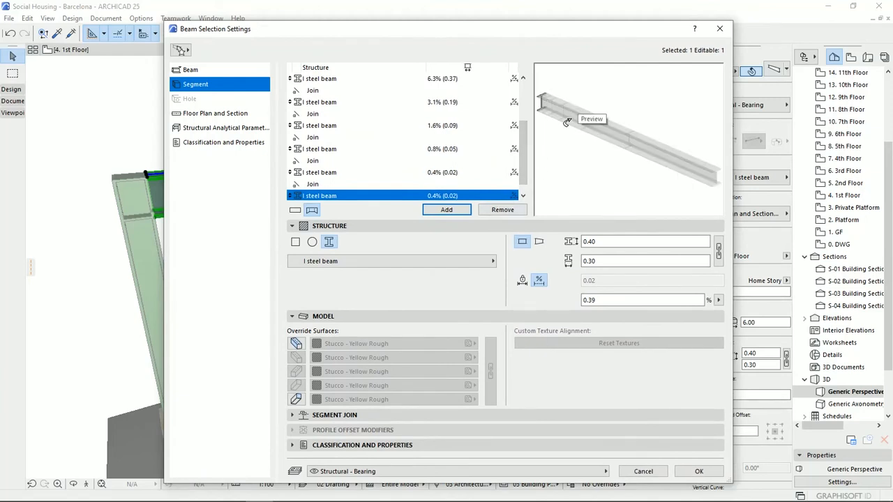
{"action": "scroll", "coordinate": [324, 165], "scroll_direction": "down", "scroll_amount": 1}
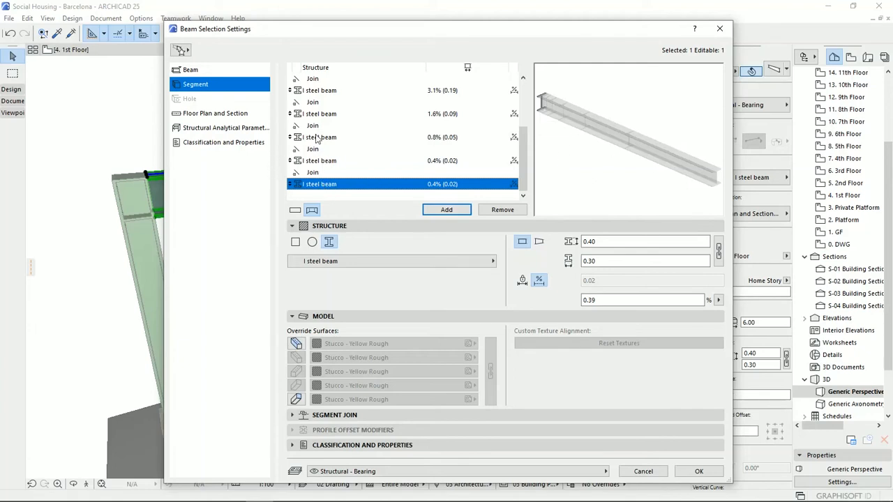
{"action": "left_click", "coordinate": [523, 282]}
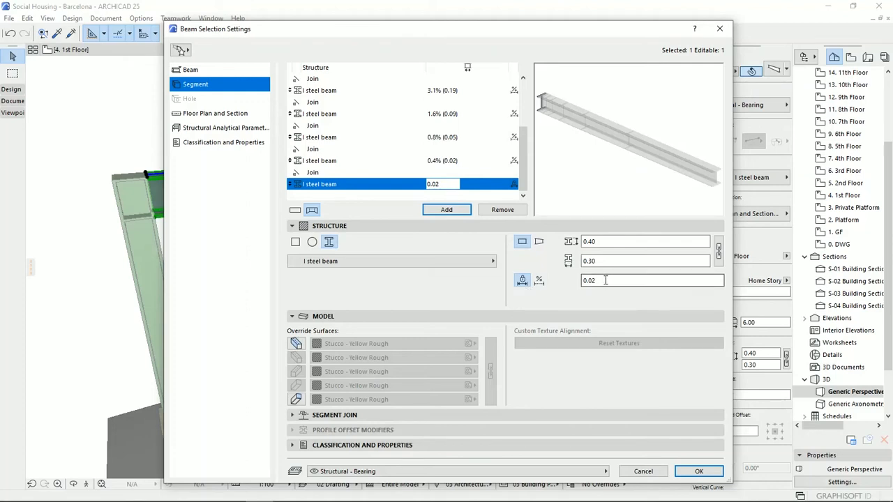
{"action": "left_click_drag", "start_coordinate": [606, 281], "coordinate": [579, 282]}
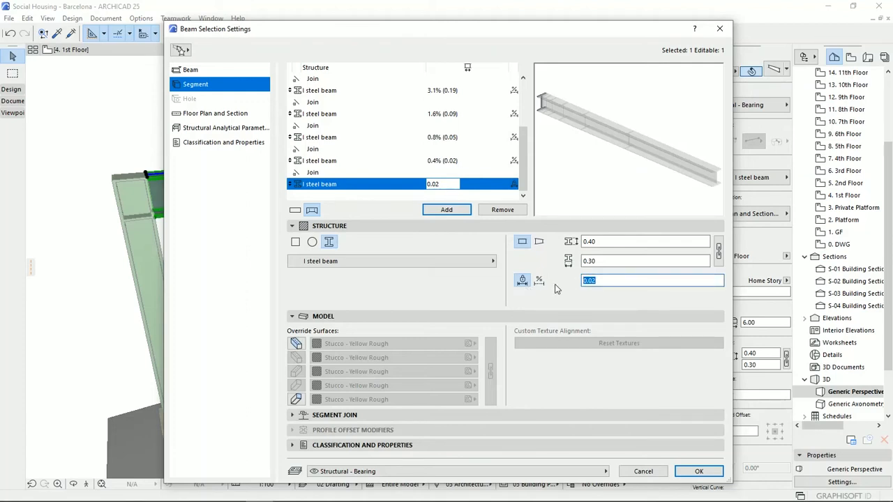
{"action": "type", "text": ".4"}
{"action": "key", "text": "Tab"}
Give the three segments before the last one fixed lengths of 0.02, 0.60 and 0.02, working from the end toward the middle
{"action": "left_click", "coordinate": [331, 163]}
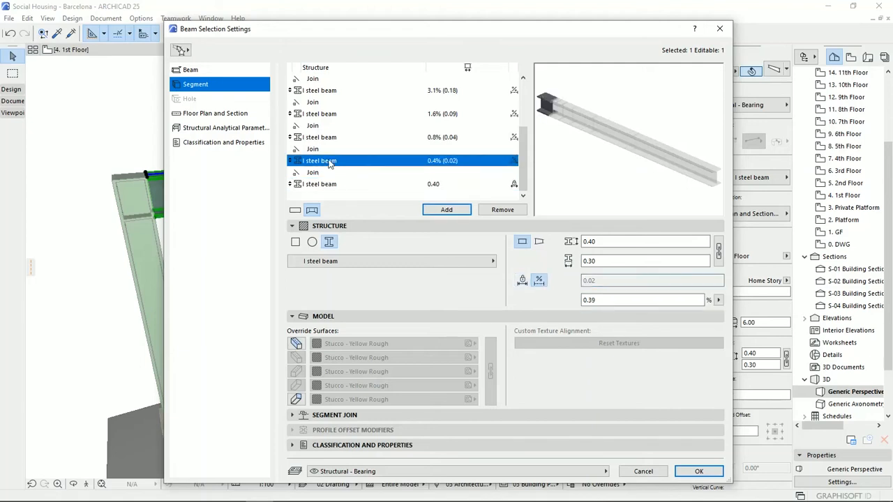
{"action": "left_click", "coordinate": [522, 280]}
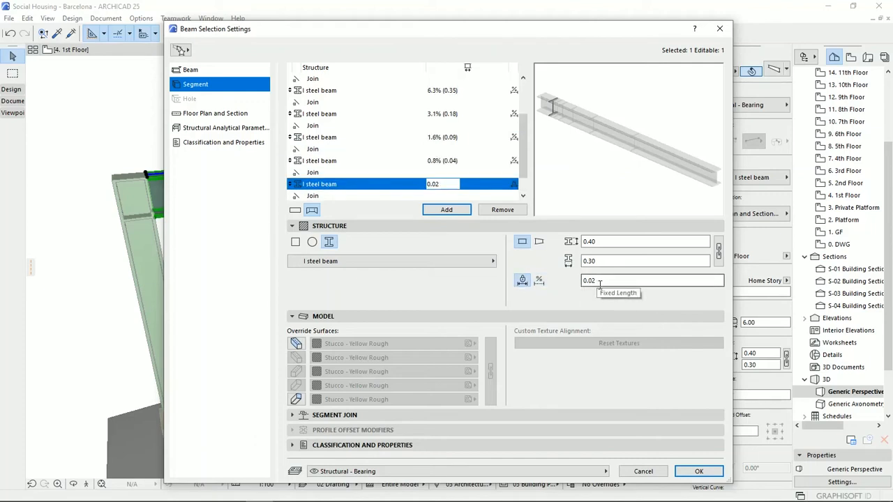
{"action": "left_click", "coordinate": [328, 164]}
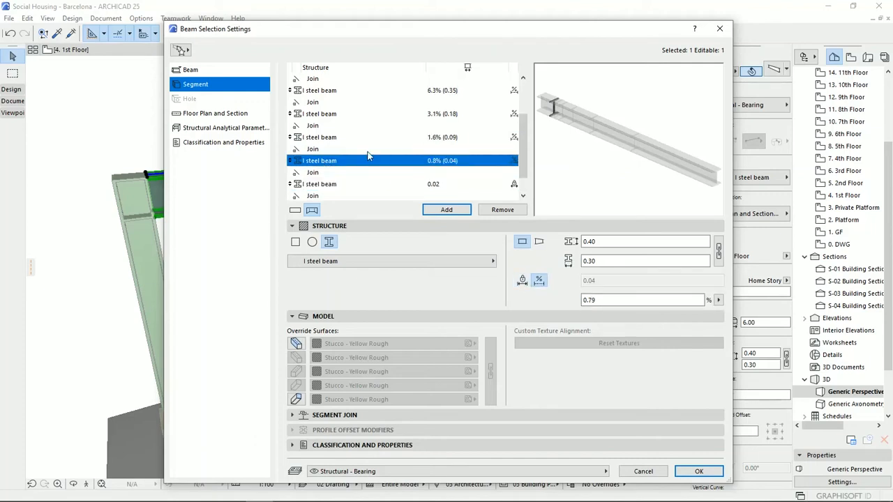
{"action": "left_click", "coordinate": [522, 280]}
{"action": "left_click_drag", "start_coordinate": [595, 282], "coordinate": [588, 285]}
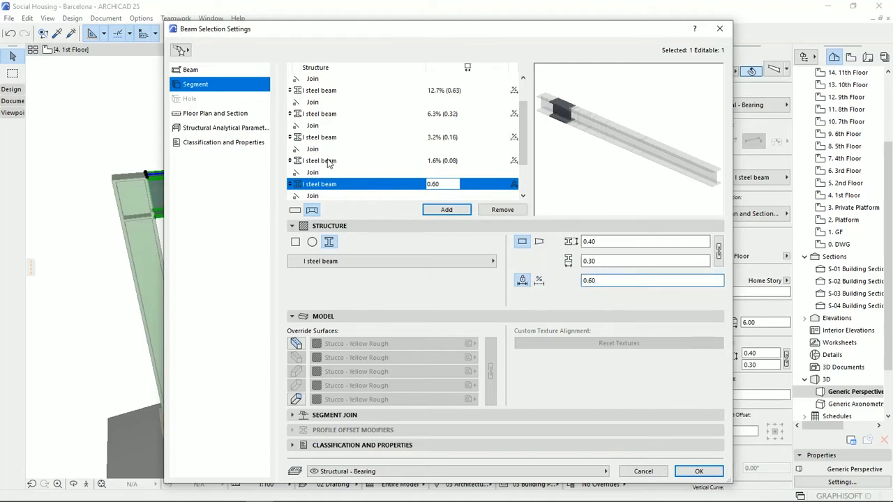
{"action": "left_click", "coordinate": [330, 162]}
{"action": "left_click", "coordinate": [522, 280]}
{"action": "left_click", "coordinate": [629, 281]}
Set the first four segments in the list to fixed lengths of 0.40, 0.02, 0.60 and 0.02, leaving the middle segment proportional
{"action": "left_click", "coordinate": [322, 160]}
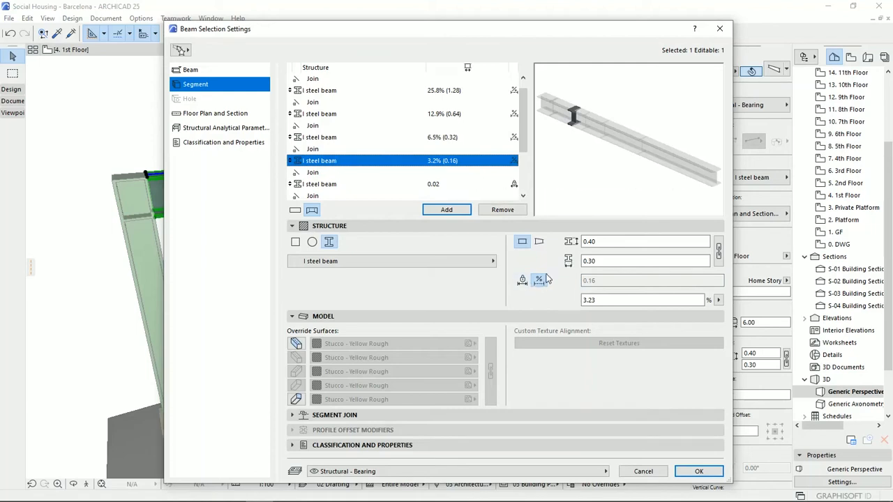
{"action": "left_click", "coordinate": [321, 139]}
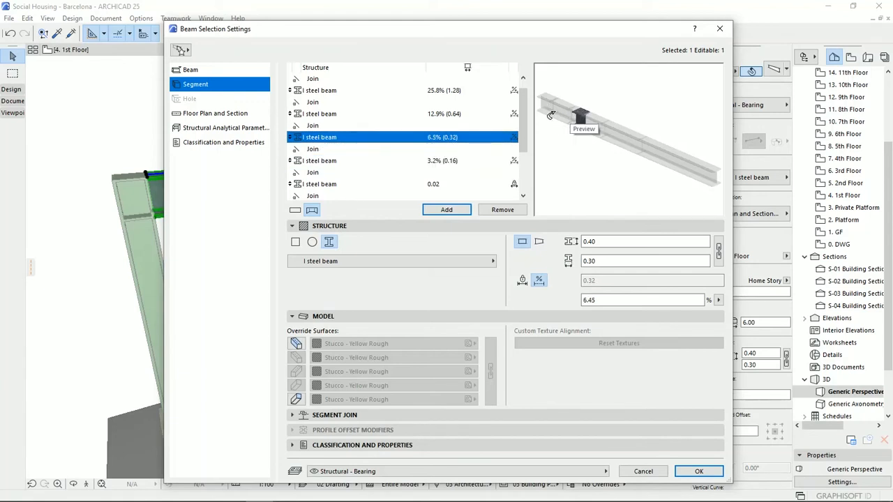
{"action": "scroll", "coordinate": [474, 133], "scroll_direction": "up", "scroll_amount": 1}
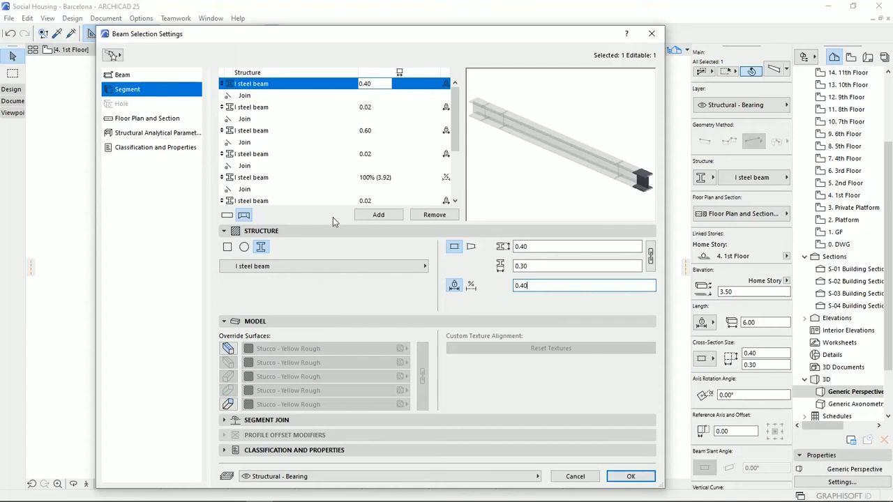
Change the four 0.02 long beam segments to rectangular structures and apply the settings
{"action": "left_click", "coordinate": [277, 116]}
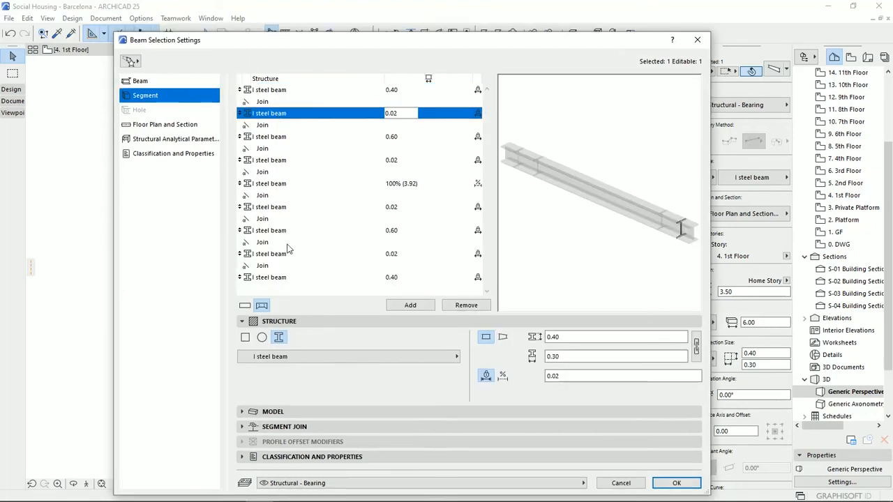
{"action": "left_click", "coordinate": [245, 339]}
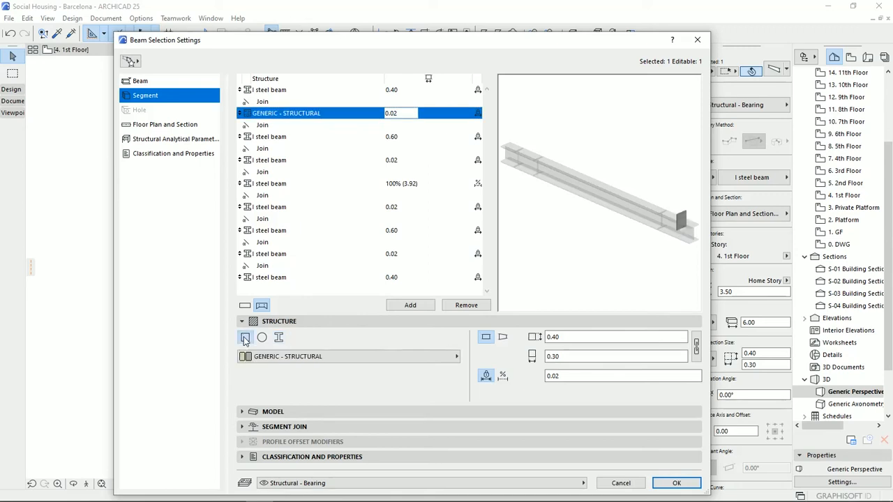
{"action": "left_click", "coordinate": [269, 163]}
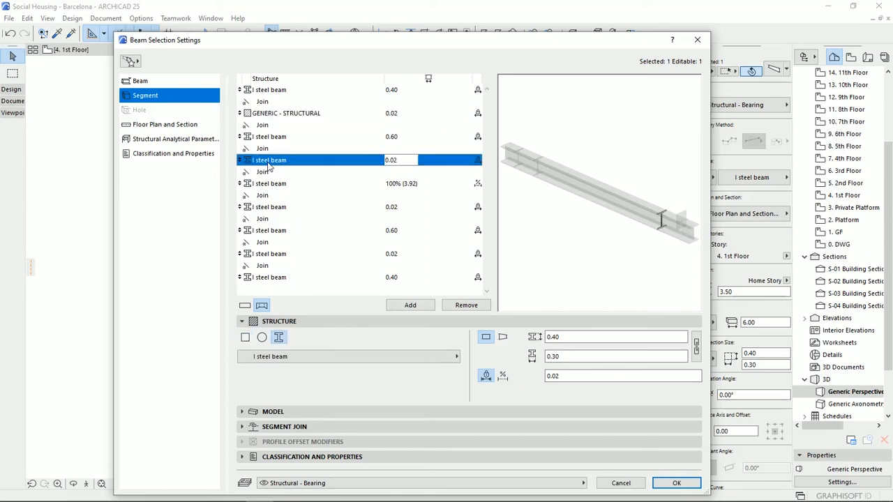
{"action": "left_click", "coordinate": [245, 337]}
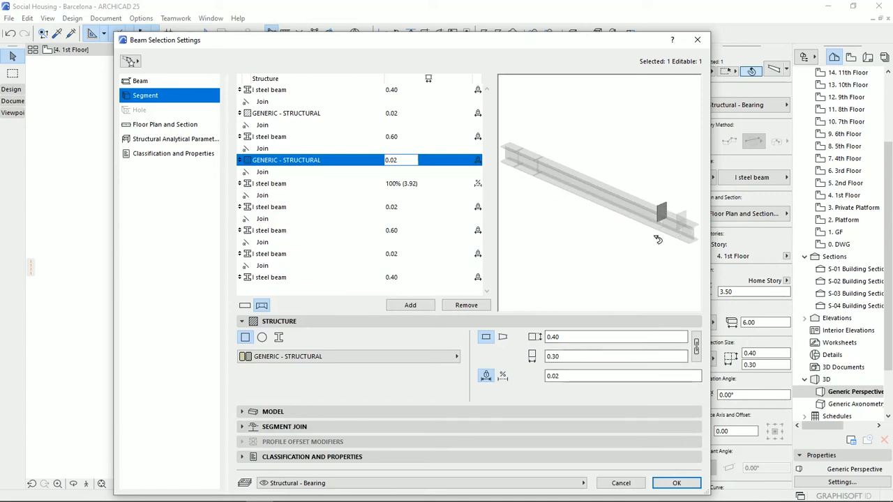
{"action": "left_click", "coordinate": [301, 208]}
{"action": "left_click", "coordinate": [245, 337]}
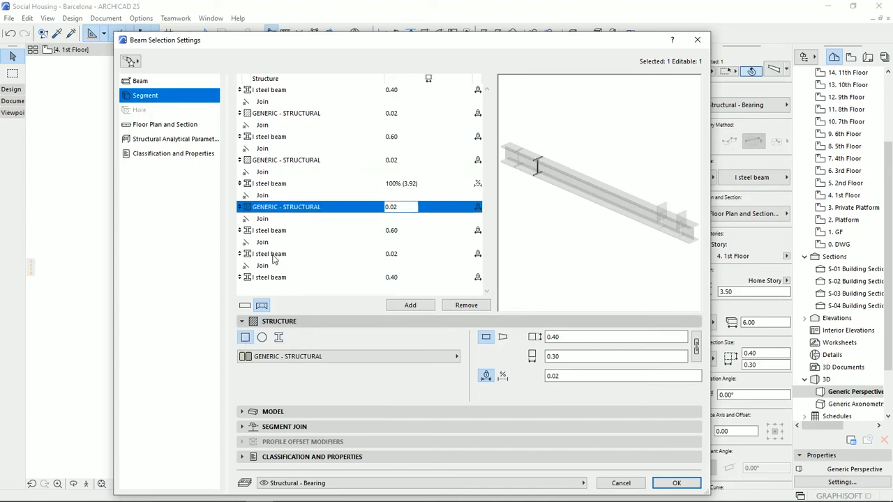
{"action": "left_click", "coordinate": [300, 254]}
{"action": "left_click", "coordinate": [245, 338]}
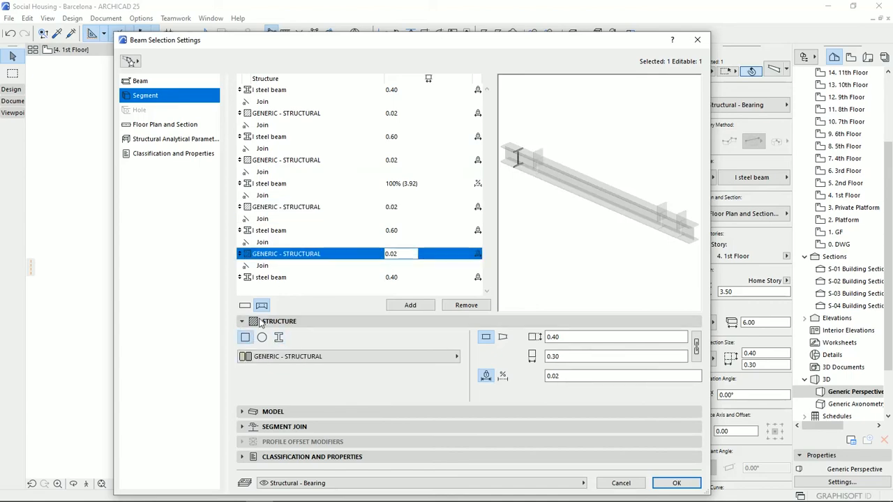
{"action": "left_click", "coordinate": [674, 484]}
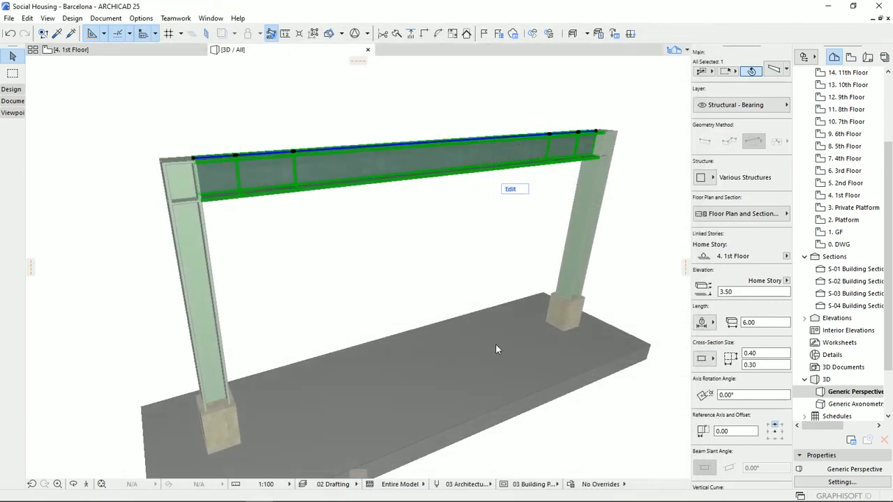
In the beam's selection settings, set the height of the proportional middle segment to 0.20
{"action": "middle_click_drag", "start_coordinate": [498, 349], "coordinate": [379, 191], "text": "shift"}
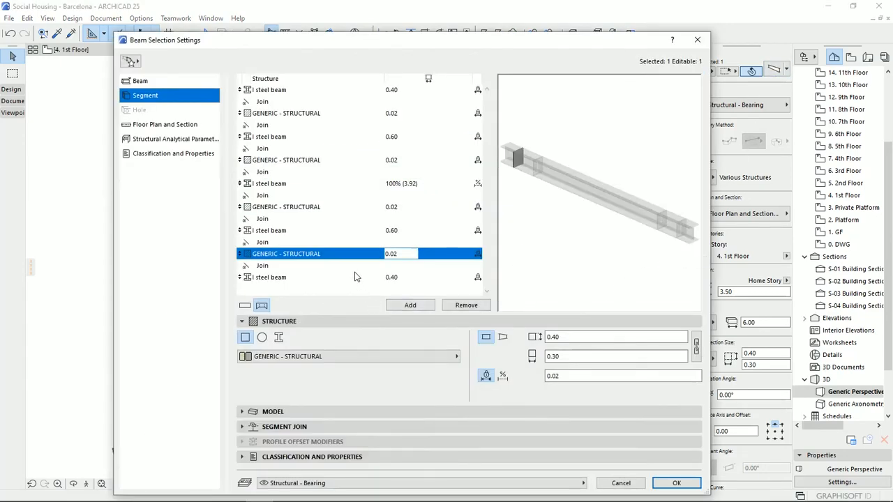
{"action": "left_click", "coordinate": [286, 137]}
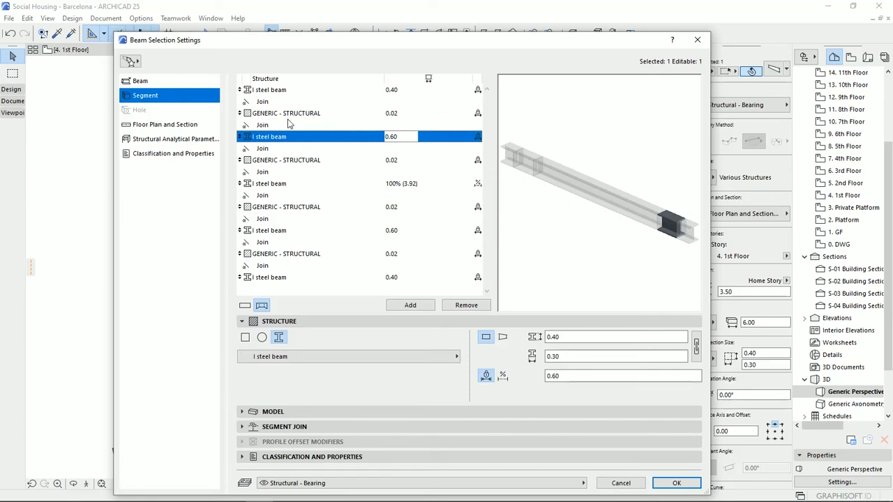
{"action": "left_click", "coordinate": [264, 184]}
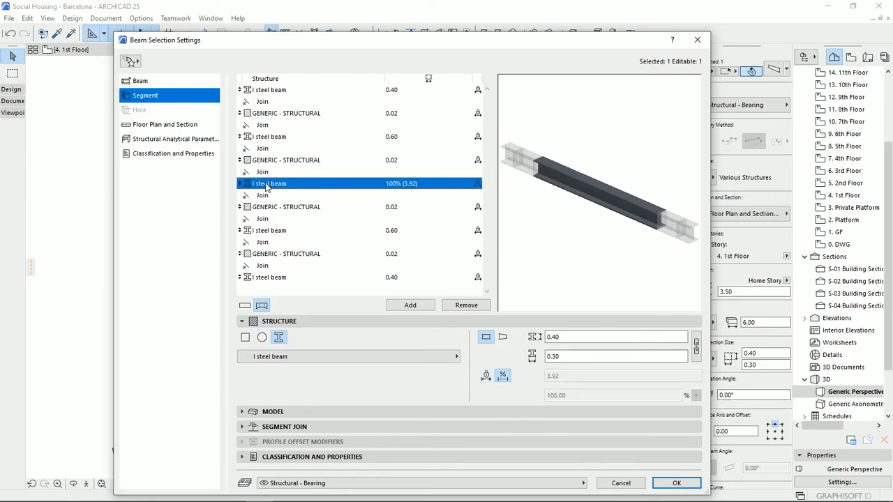
{"action": "left_click", "coordinate": [576, 337]}
{"action": "type", "text": "0.20"}
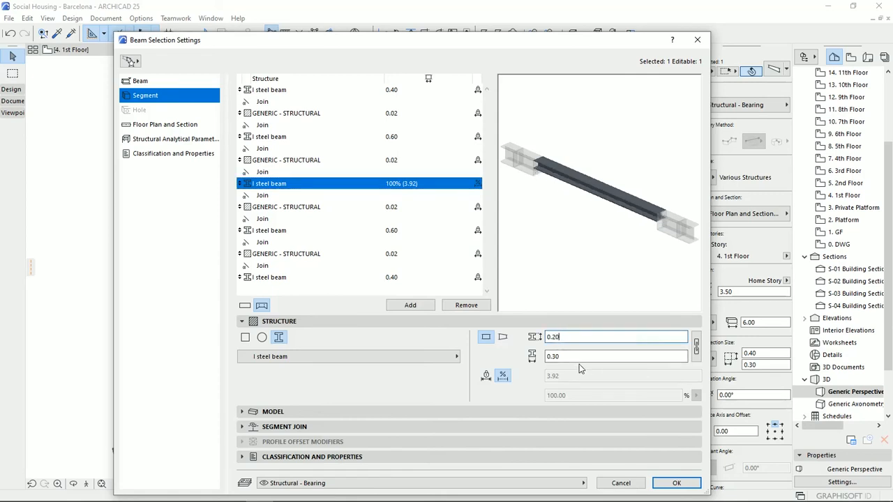
Make the third segment in the list, 0.60 long, tapered with an end height of 0.20
{"action": "left_click", "coordinate": [276, 138]}
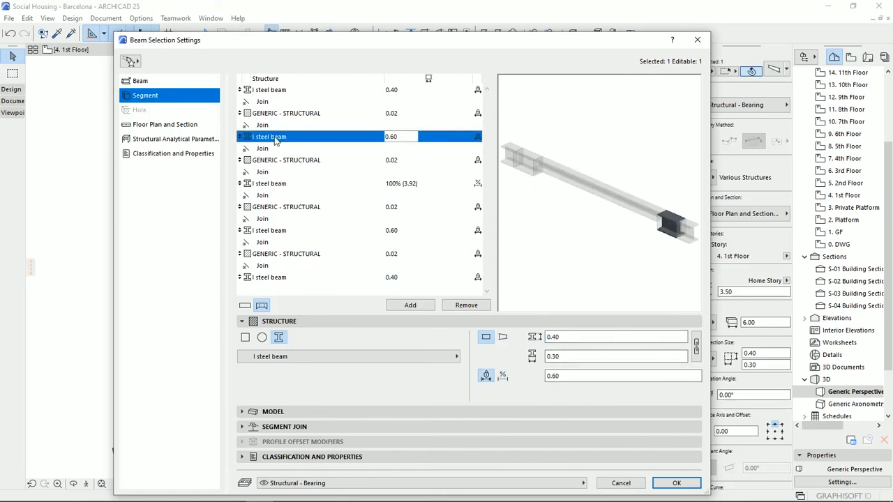
{"action": "left_click", "coordinate": [503, 338]}
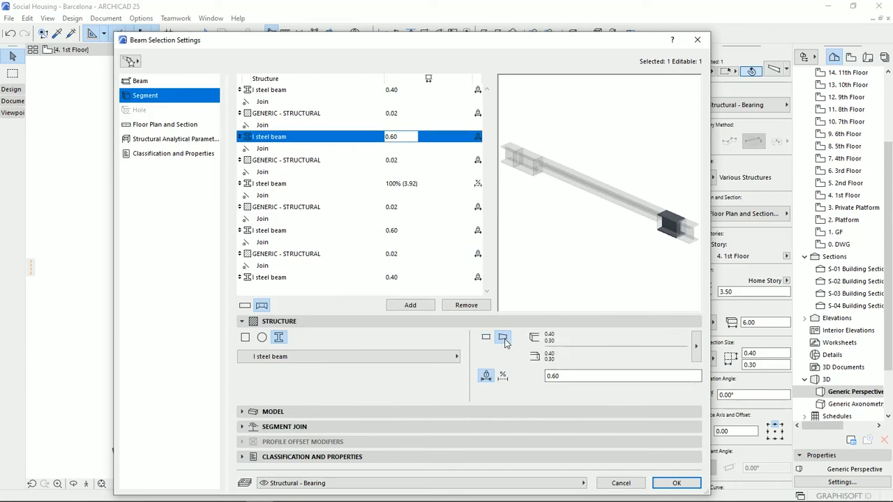
{"action": "left_click", "coordinate": [696, 346]}
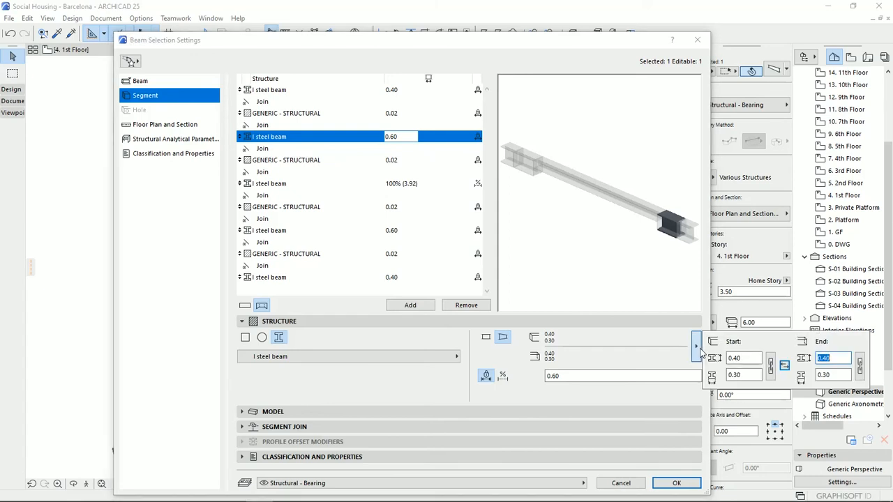
{"action": "left_click", "coordinate": [828, 357]}
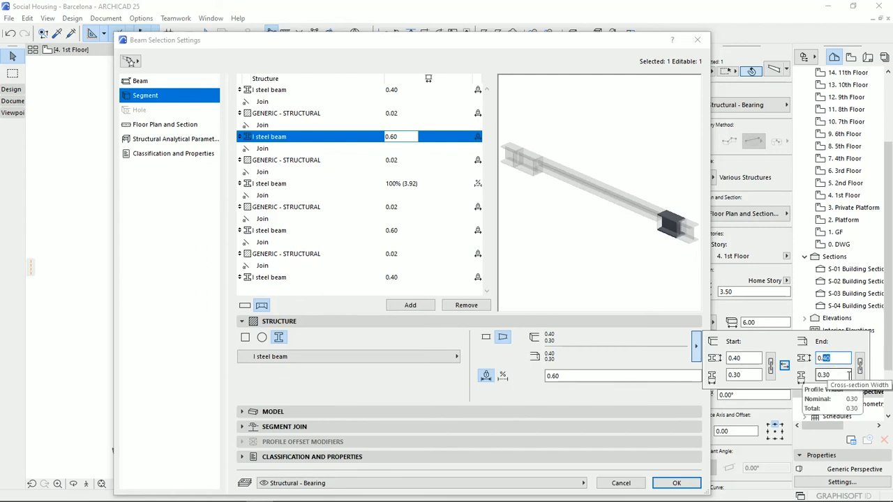
{"action": "type", "text": "0"}
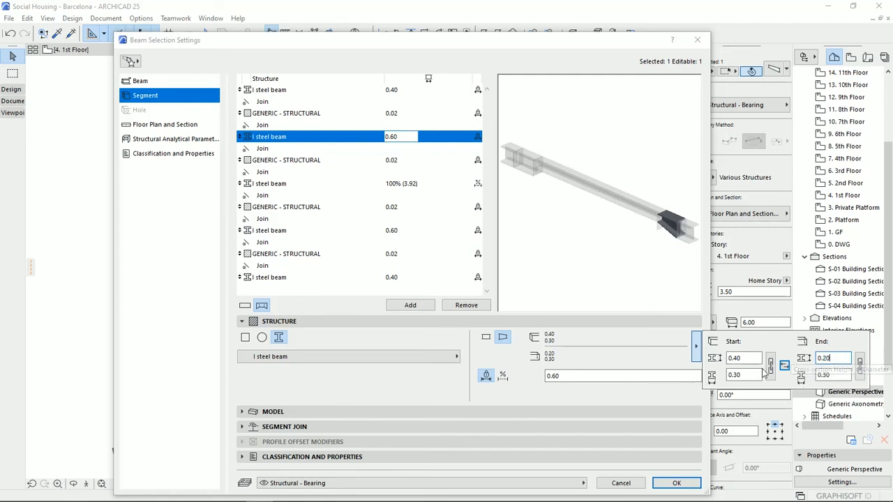
{"action": "left_click", "coordinate": [274, 160]}
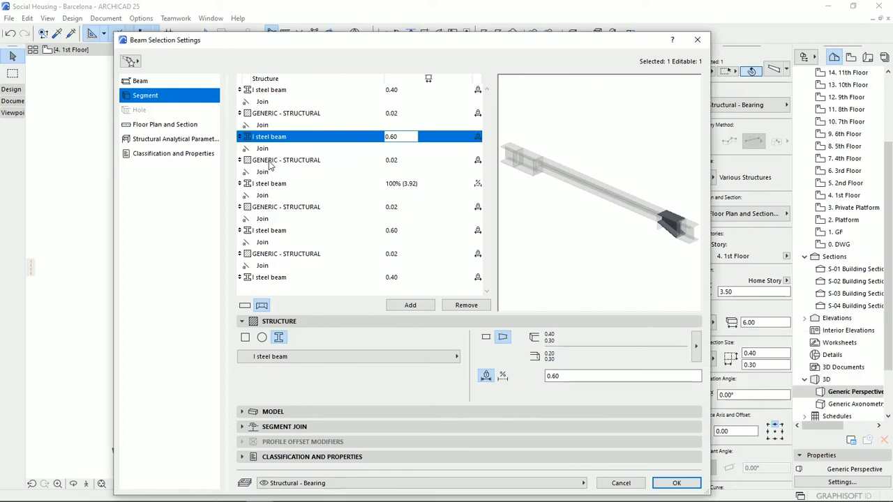
Set the height of the fourth segment, the rectangular plate just before the middle segment, to 0.20
{"action": "left_click", "coordinate": [271, 161]}
{"action": "double_click", "coordinate": [558, 337]}
{"action": "type", "text": "0.20"}
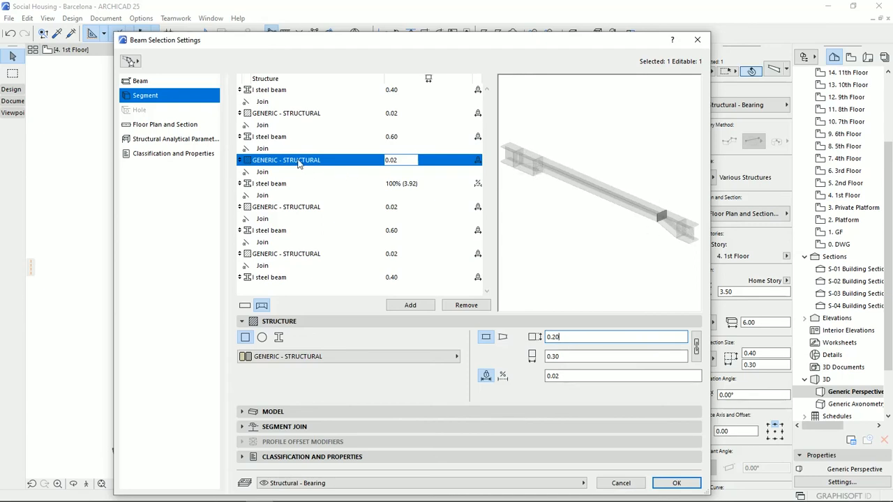
Make the seventh segment in the list, 0.60 long, tapered and reduce its start height to match the middle segment
{"action": "left_click", "coordinate": [277, 234]}
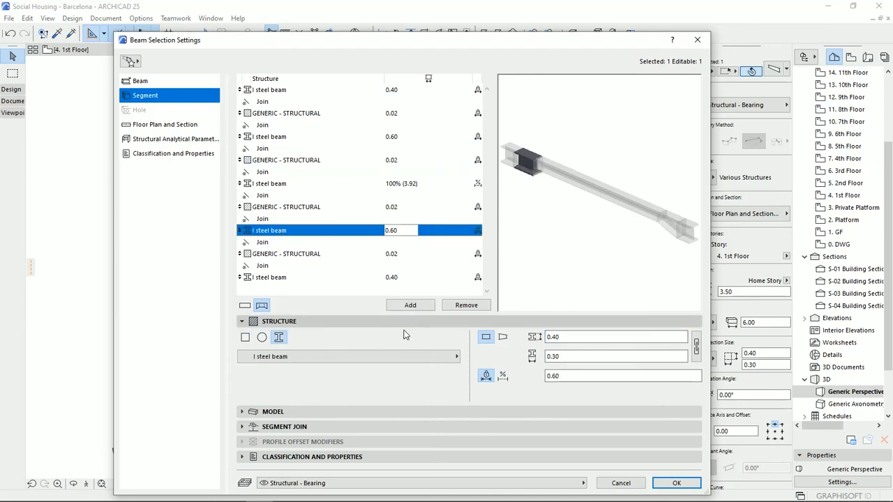
{"action": "left_click", "coordinate": [503, 340]}
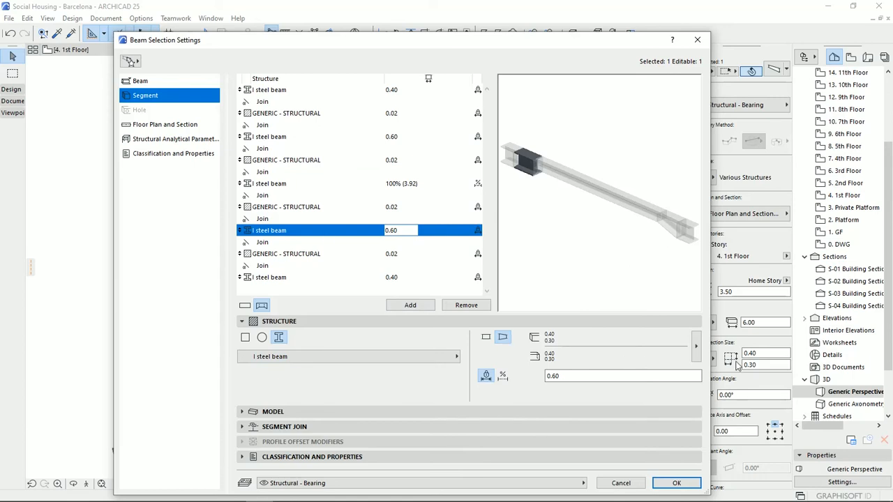
{"action": "left_click", "coordinate": [696, 352]}
{"action": "double_click", "coordinate": [735, 358]}
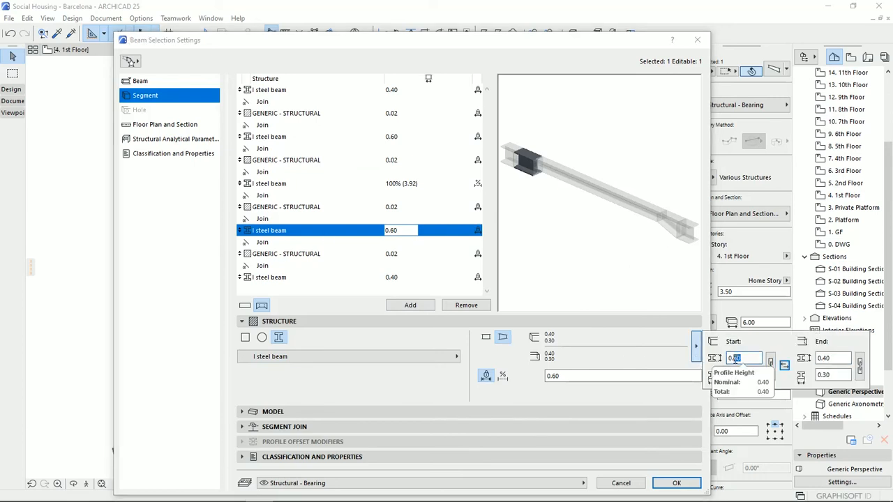
{"action": "left_click", "coordinate": [288, 220]}
Set the height of the sixth segment, the rectangular plate just after the middle segment, to 0.20 and apply the settings
{"action": "left_click", "coordinate": [291, 208]}
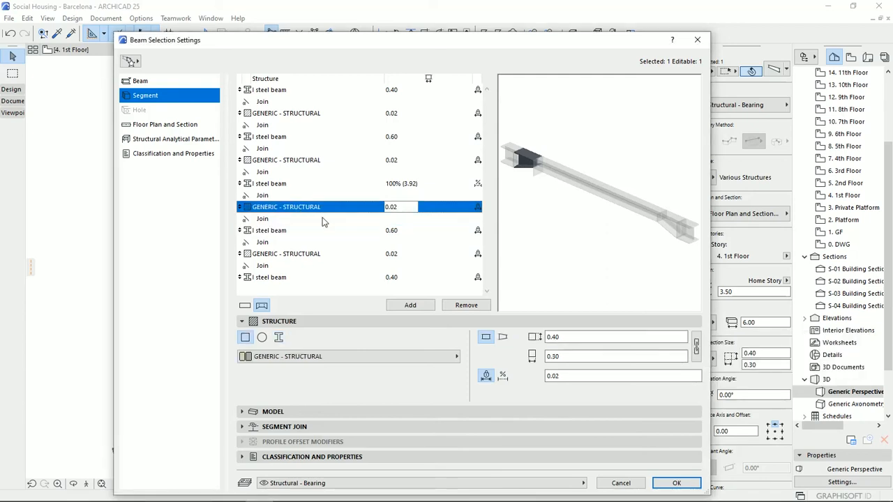
{"action": "double_click", "coordinate": [559, 339]}
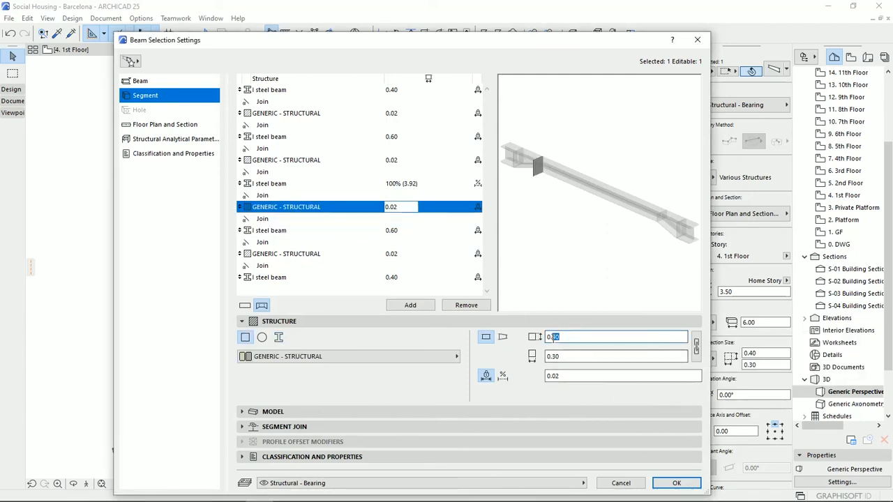
{"action": "type", "text": "2"}
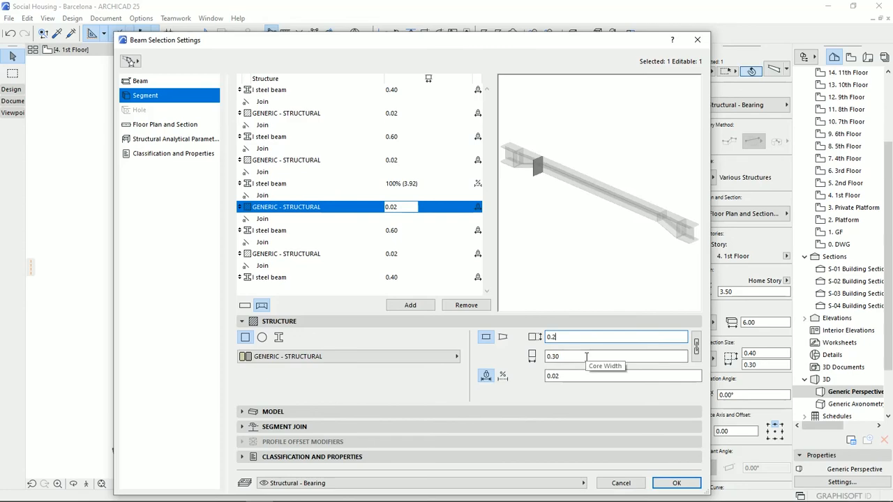
{"action": "left_click", "coordinate": [668, 484]}
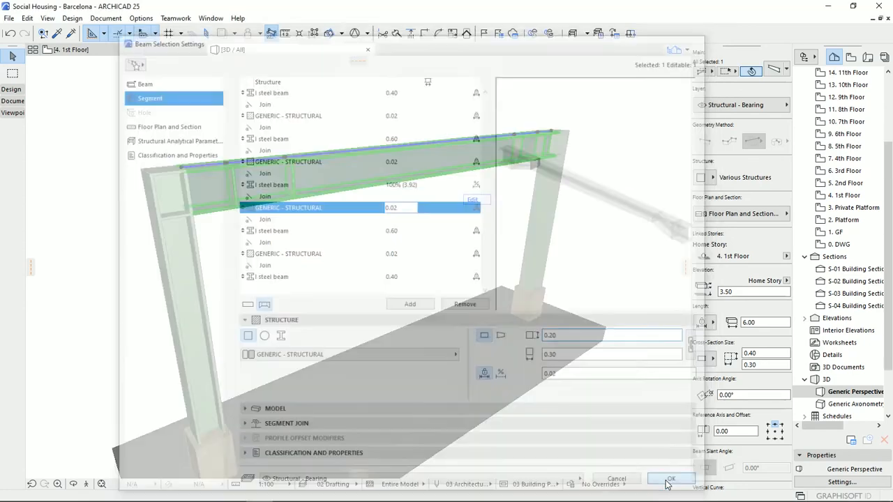
{"action": "middle_click_drag", "start_coordinate": [432, 172], "coordinate": [341, 168], "text": "shift"}
{"action": "scroll", "coordinate": [342, 153], "scroll_direction": "up", "scroll_amount": 5}
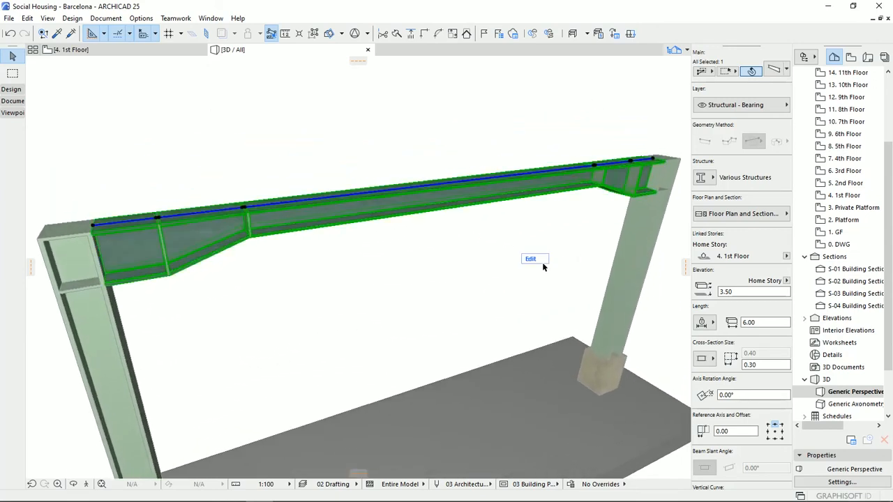
{"action": "left_click", "coordinate": [532, 260]}
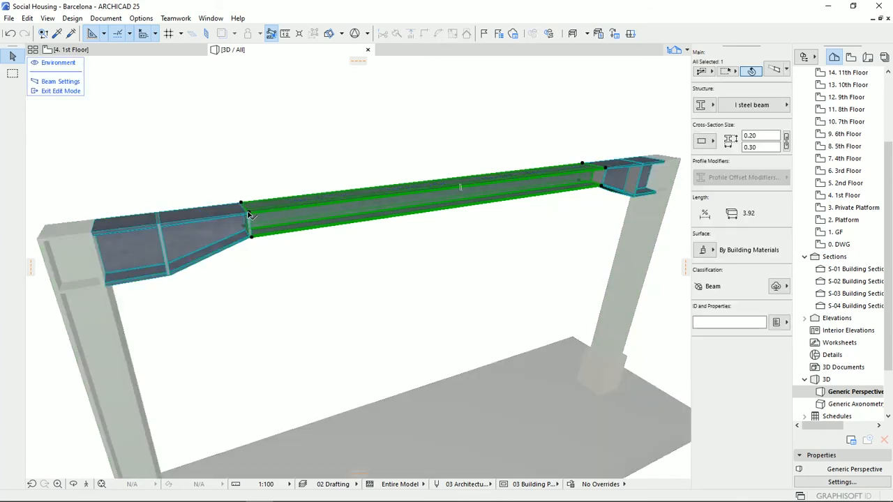
{"action": "left_click", "coordinate": [249, 215]}
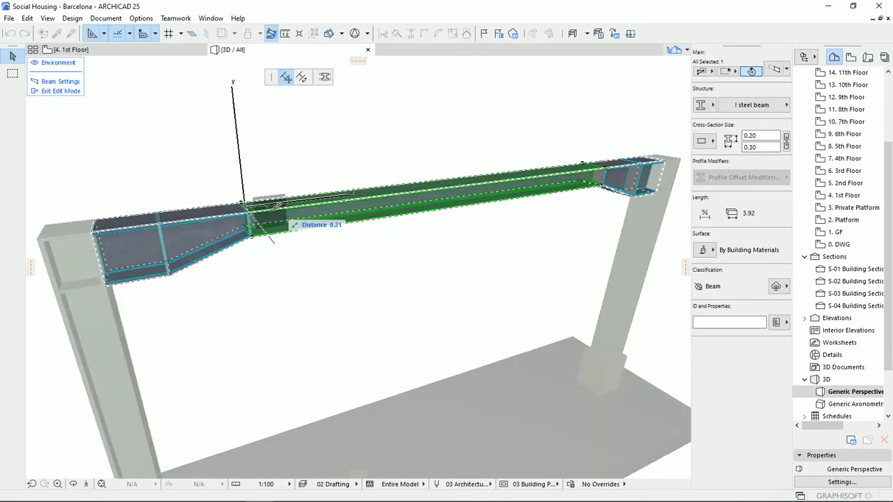
{"action": "left_click", "coordinate": [301, 77]}
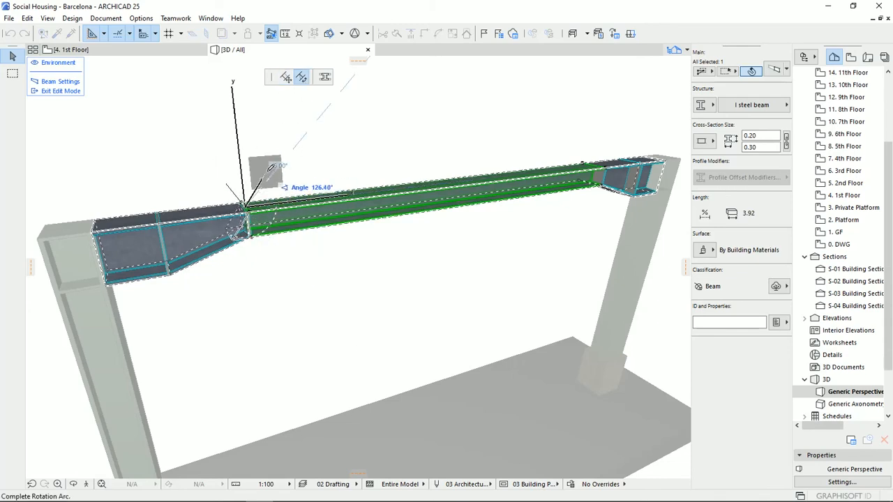
{"action": "key", "text": "Escape"}
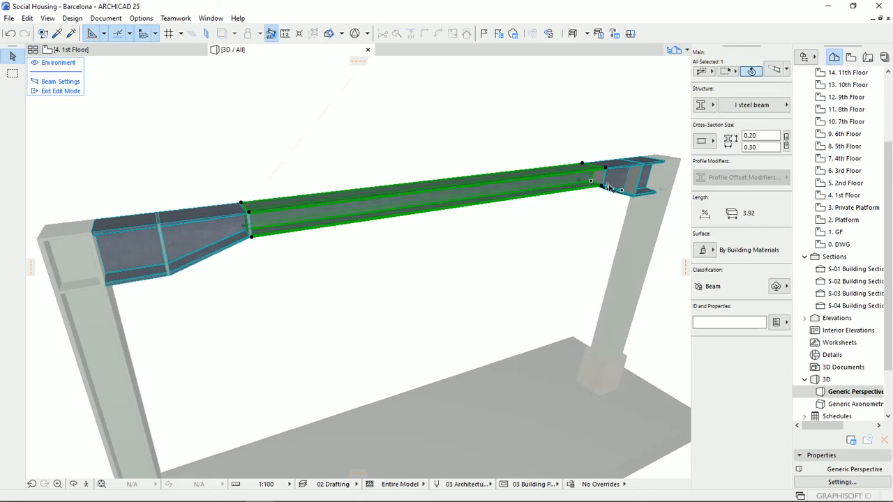
{"action": "left_click", "coordinate": [61, 91]}
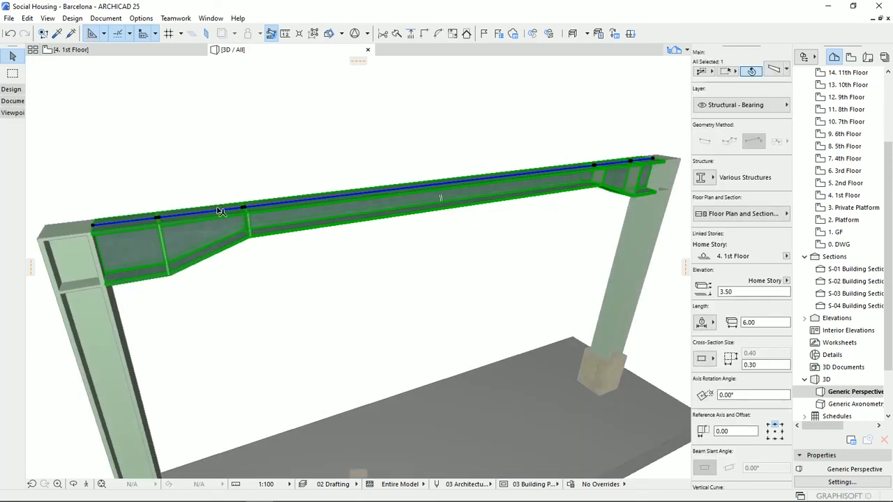
Override the extrusion and end surfaces of the beam's first segment with Stucco - Yellow Rough
{"action": "left_click", "coordinate": [244, 174]}
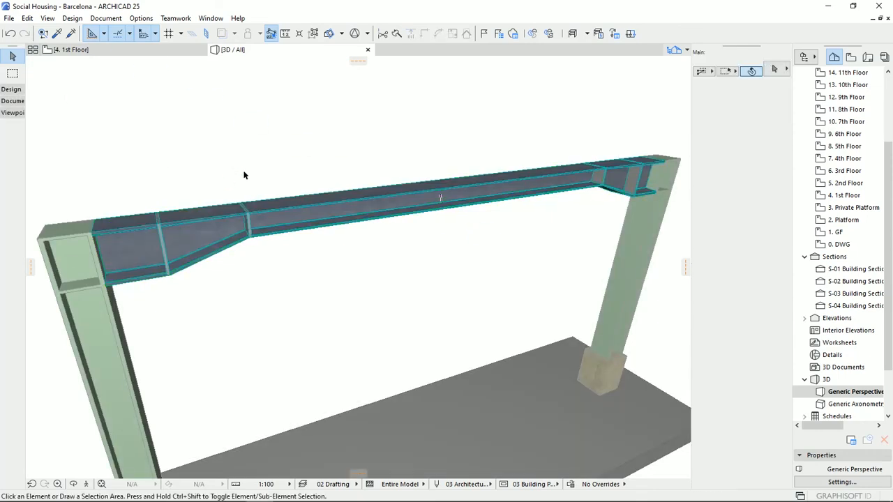
{"action": "middle_click_drag", "start_coordinate": [261, 217], "coordinate": [352, 220]}
{"action": "middle_click_drag", "start_coordinate": [454, 190], "coordinate": [286, 226]}
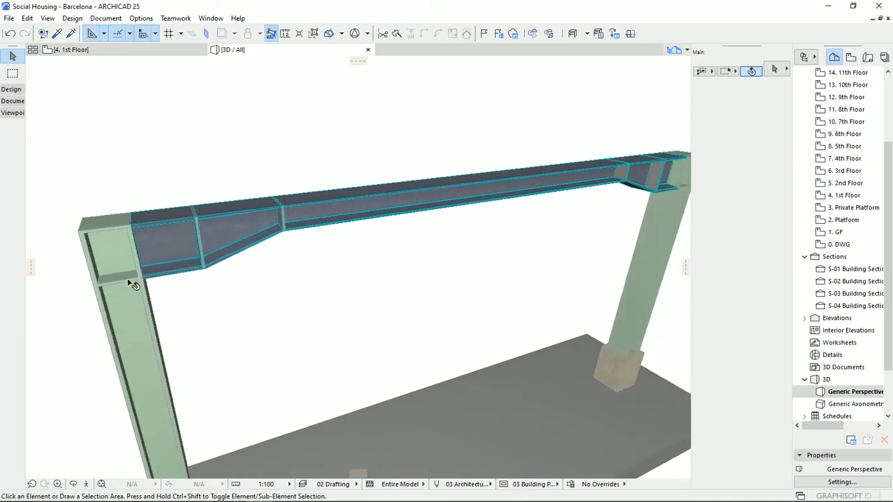
{"action": "left_click", "coordinate": [560, 183]}
{"action": "scroll", "coordinate": [735, 414], "scroll_direction": "down", "scroll_amount": 8}
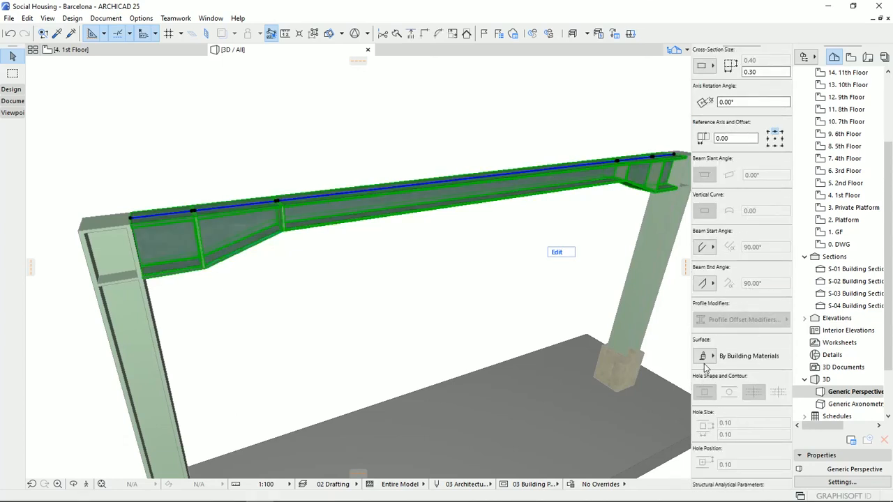
{"action": "left_click", "coordinate": [703, 357]}
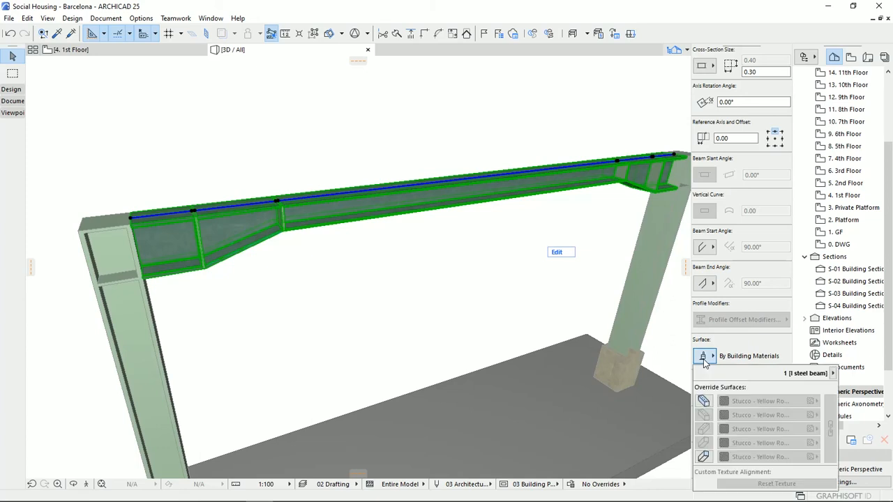
{"action": "left_click", "coordinate": [703, 401]}
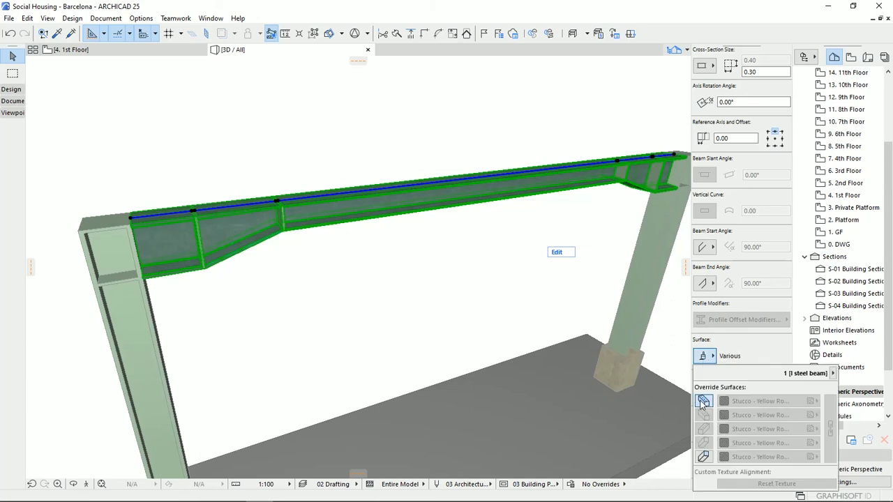
{"action": "left_click", "coordinate": [704, 457]}
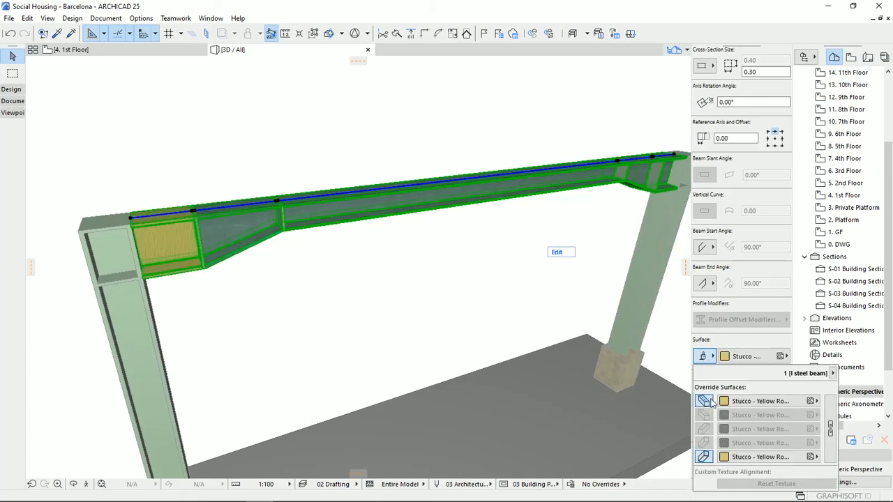
{"action": "left_click", "coordinate": [833, 374]}
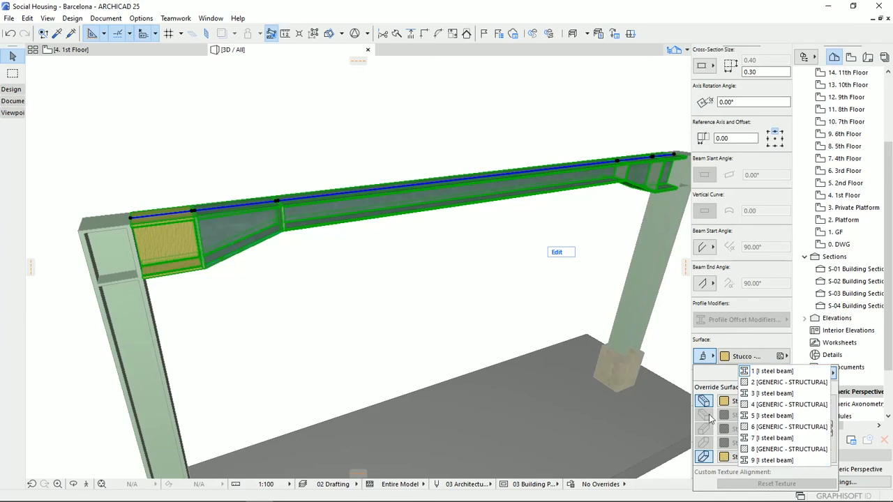
{"action": "left_click", "coordinate": [719, 378]}
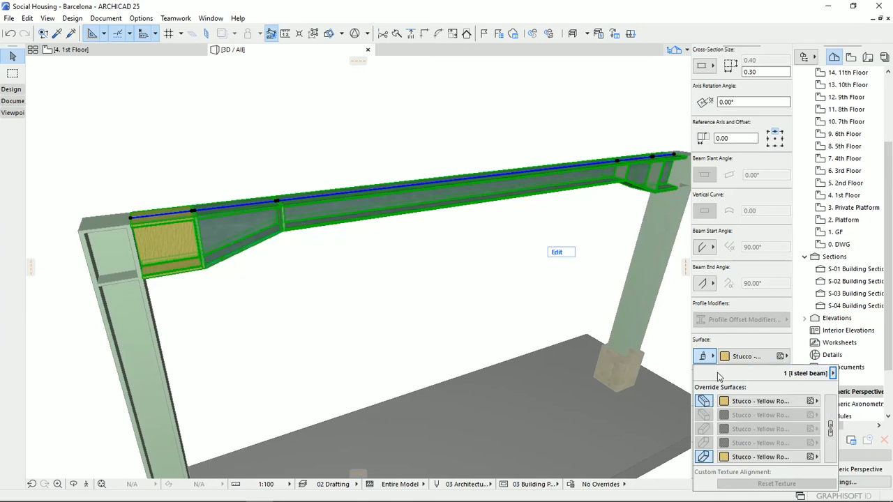
{"action": "left_click", "coordinate": [731, 339]}
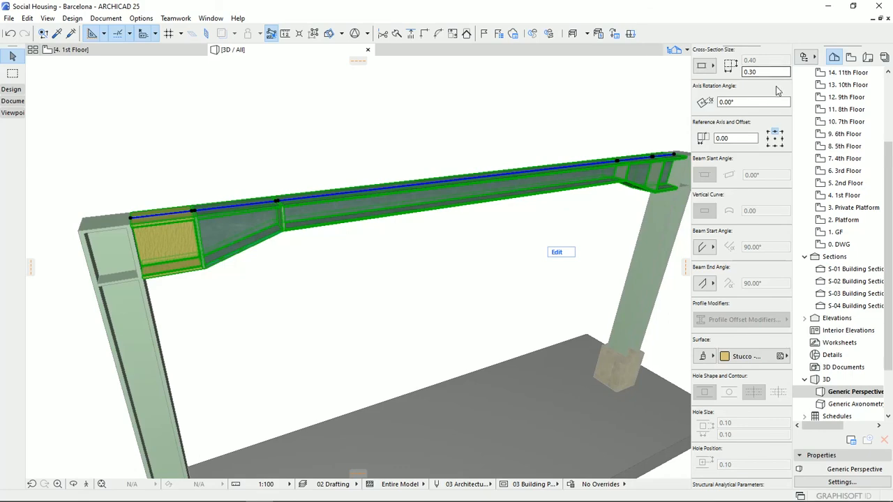
In the beam's selection settings, select all nine segments and enable the extrusion and end surface overrides for them
{"action": "scroll", "coordinate": [787, 97], "scroll_direction": "up", "scroll_amount": 6}
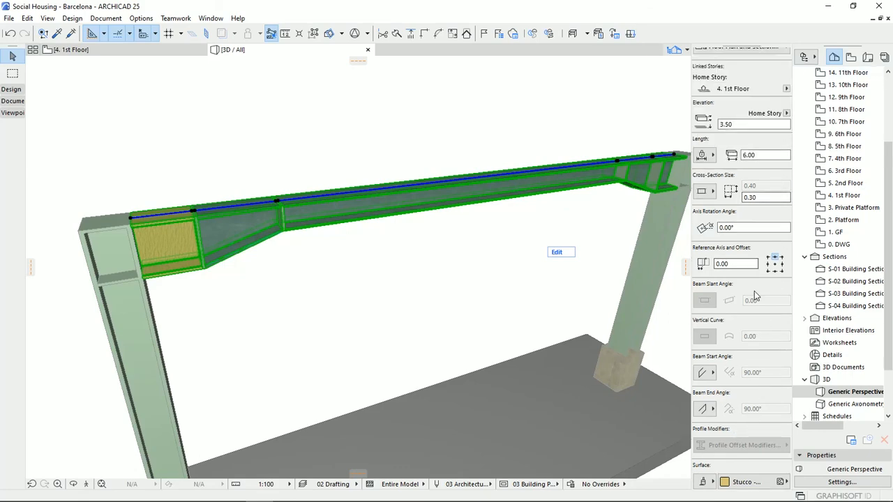
{"action": "left_click", "coordinate": [774, 71]}
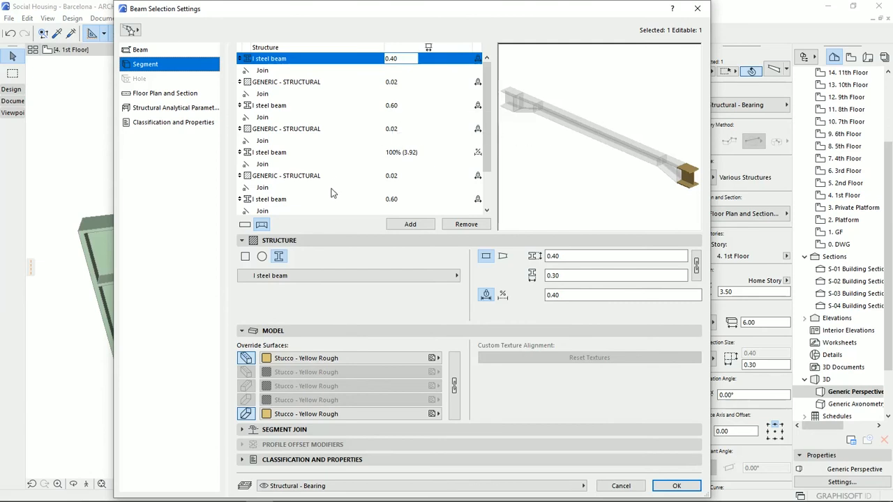
{"action": "left_click", "coordinate": [277, 82], "text": "shift"}
{"action": "left_click", "coordinate": [277, 107], "text": "shift"}
{"action": "left_click", "coordinate": [279, 129], "text": "shift"}
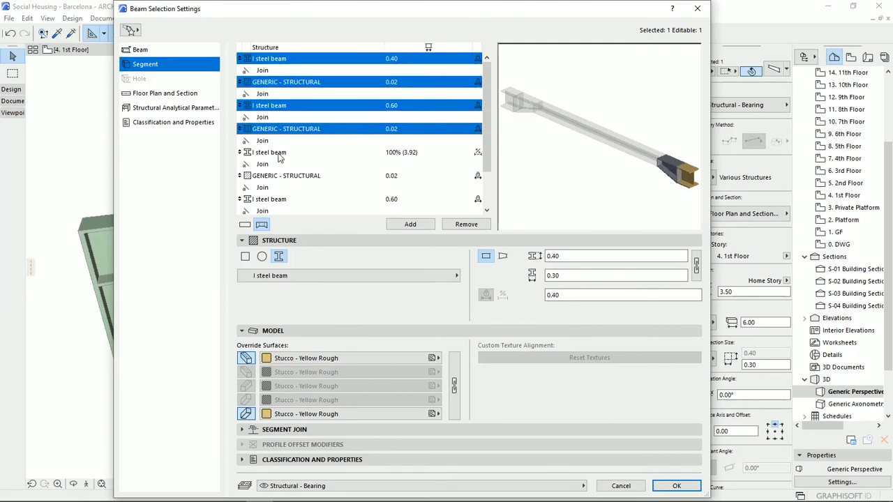
{"action": "left_click", "coordinate": [281, 154], "text": "shift"}
{"action": "left_click", "coordinate": [280, 177], "text": "shift"}
{"action": "left_click_drag", "start_coordinate": [482, 155], "coordinate": [484, 200]}
{"action": "left_click", "coordinate": [282, 154], "text": "shift"}
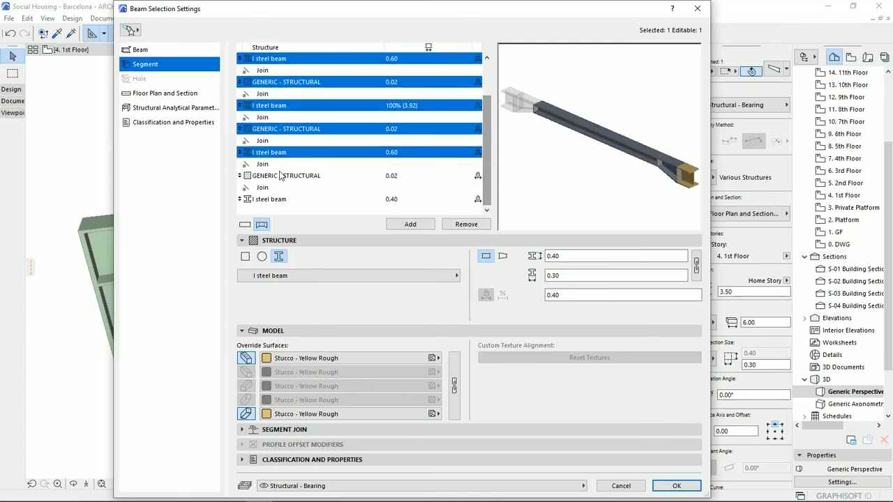
{"action": "left_click", "coordinate": [281, 177], "text": "shift"}
{"action": "left_click", "coordinate": [274, 200], "text": "shift"}
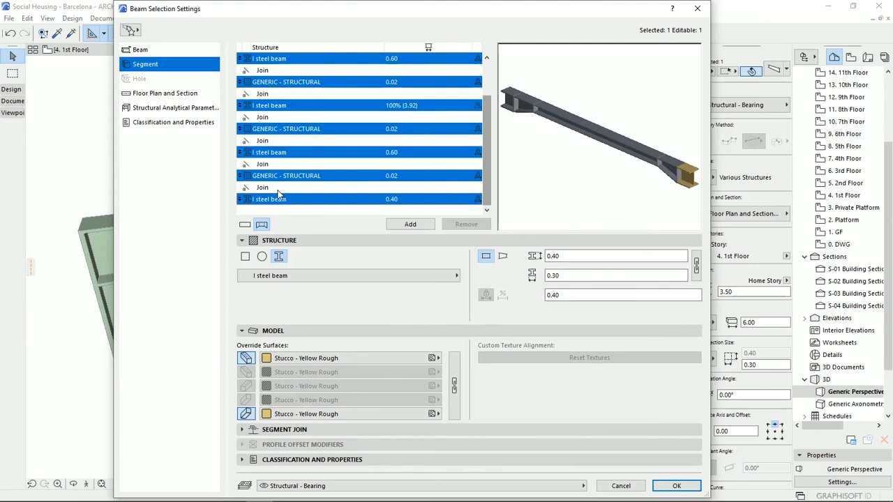
{"action": "left_click", "coordinate": [249, 360]}
{"action": "left_click", "coordinate": [250, 360]}
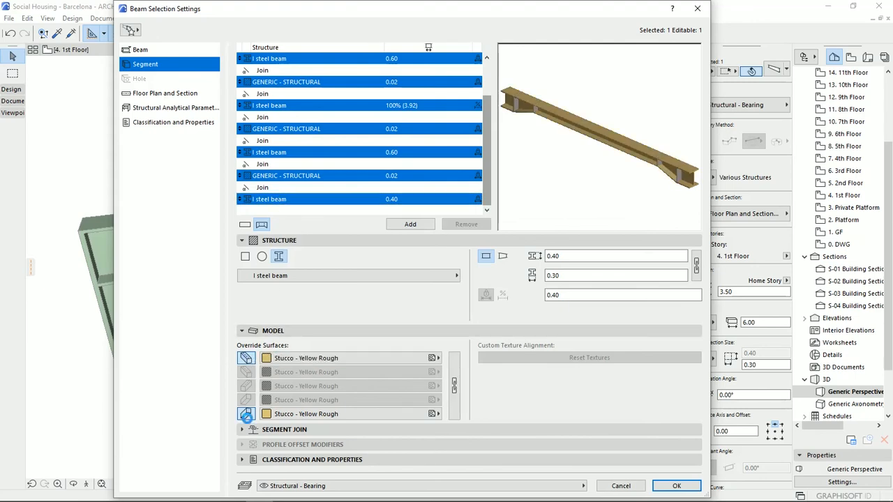
Set the override surface of all segments to Paint - Golden Ochre, link the end surfaces to it, and apply the settings
{"action": "left_click", "coordinate": [422, 360]}
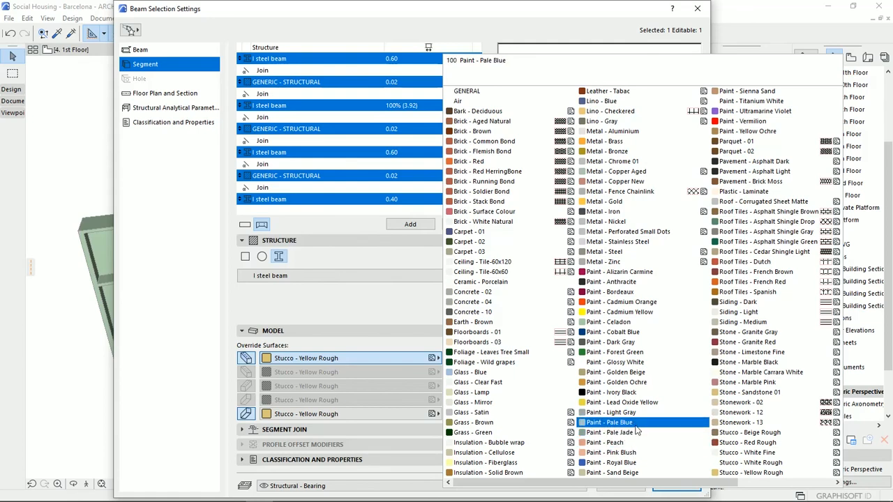
{"action": "left_click", "coordinate": [635, 383]}
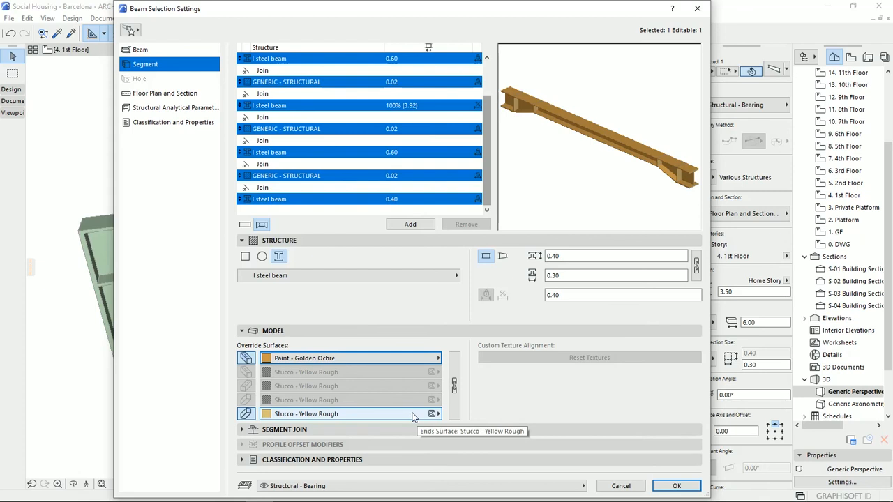
{"action": "left_click", "coordinate": [454, 390]}
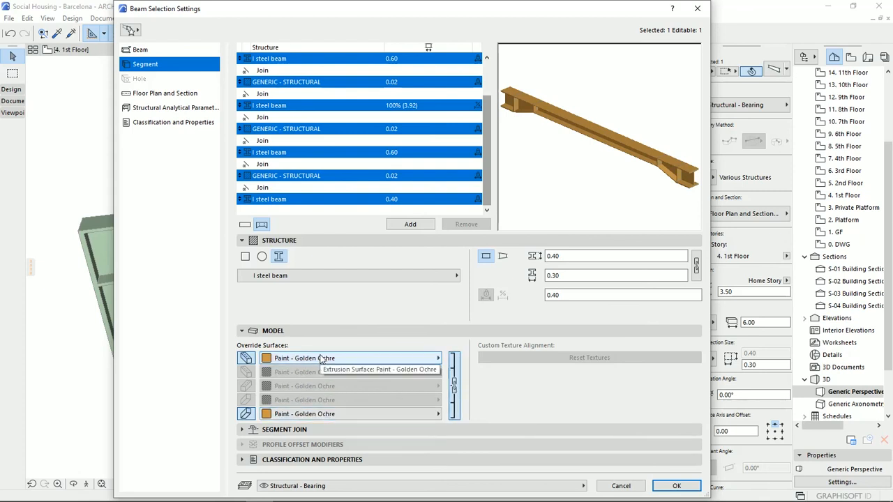
{"action": "left_click", "coordinate": [676, 486]}
{"action": "key", "text": "Escape"}
{"action": "middle_click_drag", "start_coordinate": [634, 283], "coordinate": [578, 297]}
{"action": "scroll", "coordinate": [605, 250], "scroll_direction": "down", "scroll_amount": 2}
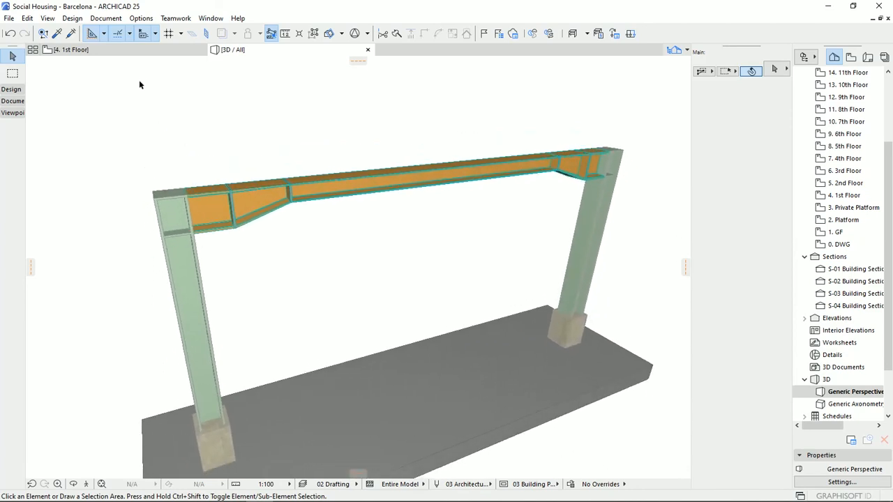
On the 1st Floor plan, try to reposition the beam node between the middle segment and the tapered segment near the right column
{"action": "left_click", "coordinate": [143, 53]}
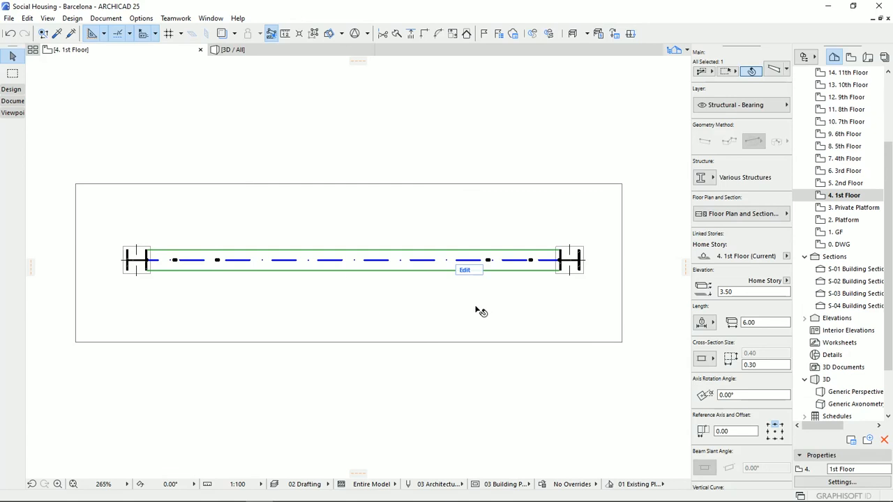
{"action": "scroll", "coordinate": [504, 272], "scroll_direction": "up", "scroll_amount": 8}
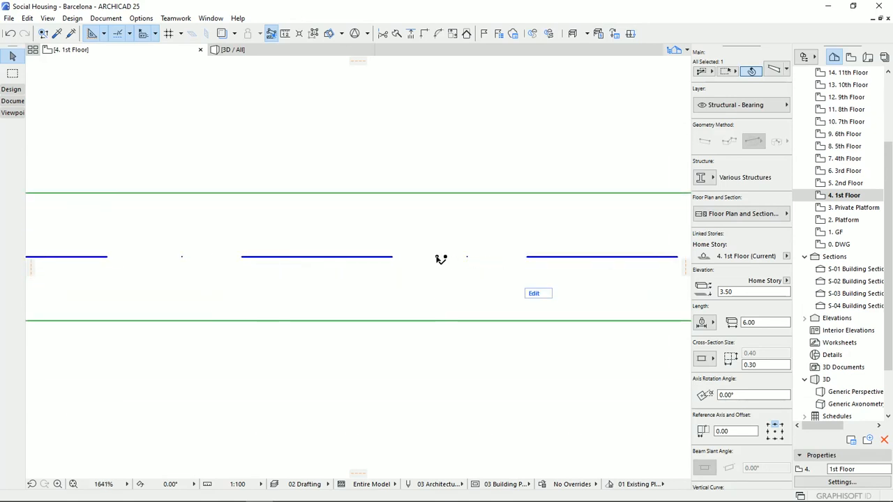
{"action": "scroll", "coordinate": [440, 261], "scroll_direction": "down", "scroll_amount": 5}
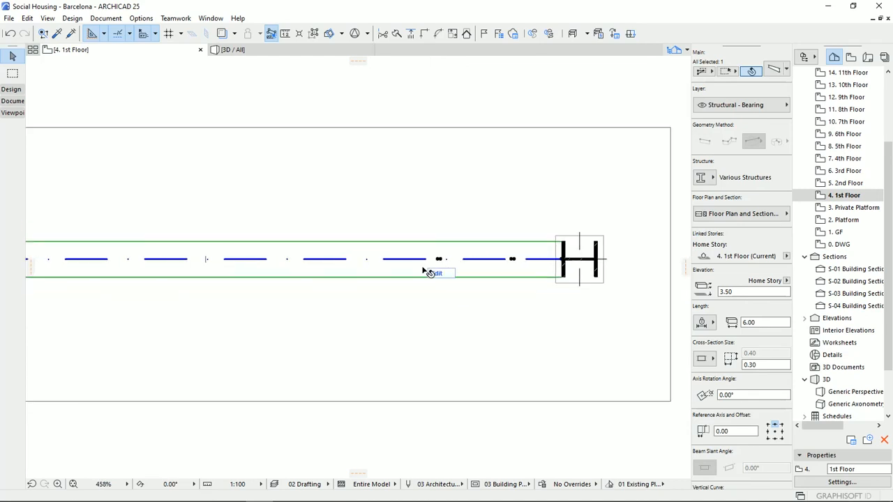
{"action": "left_click", "coordinate": [460, 259]}
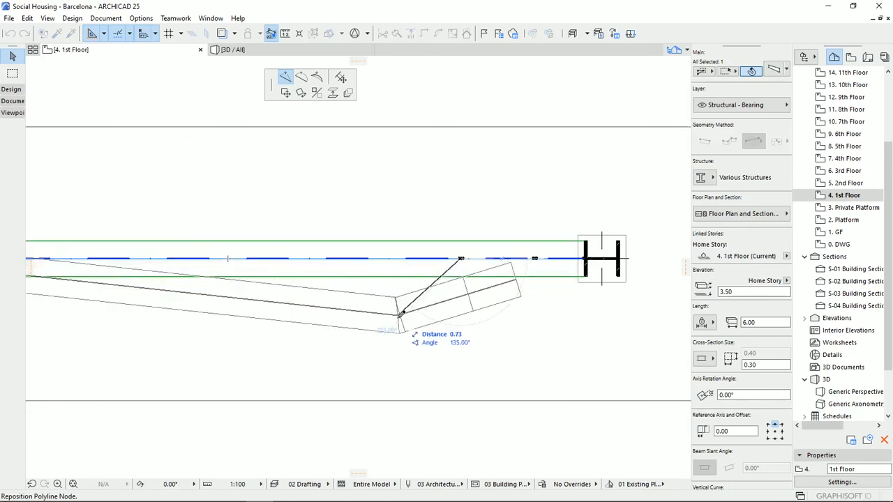
{"action": "scroll", "coordinate": [419, 293], "scroll_direction": "up", "scroll_amount": 3}
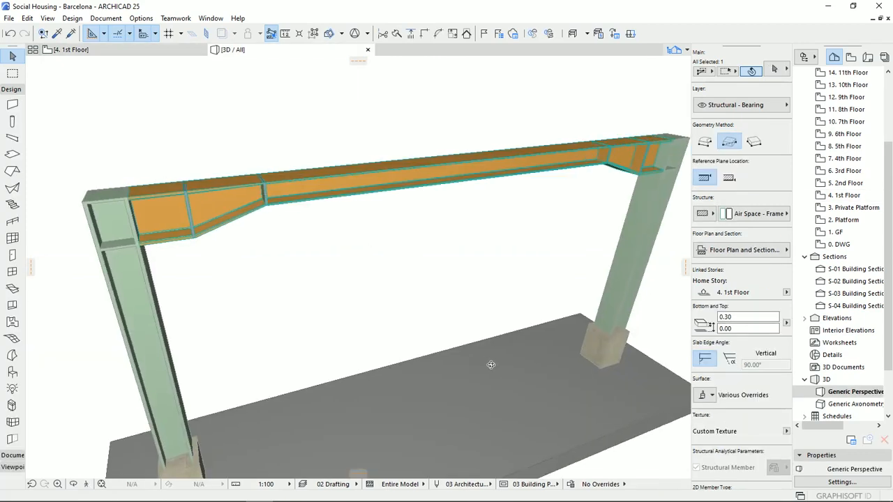
{"action": "middle_click_drag", "start_coordinate": [491, 364], "coordinate": [472, 374], "text": "shift"}
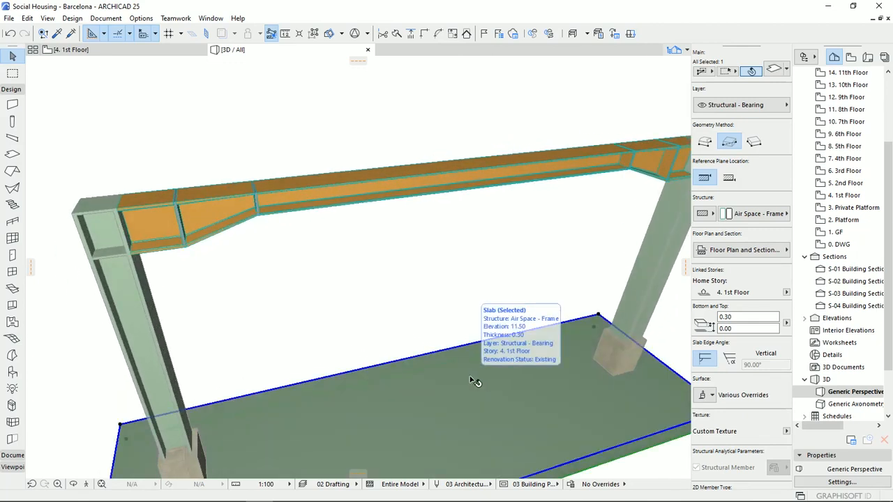
{"action": "middle_click_drag", "start_coordinate": [409, 387], "coordinate": [325, 394], "text": "shift"}
{"action": "middle_click_drag", "start_coordinate": [570, 436], "coordinate": [312, 394], "text": "shift"}
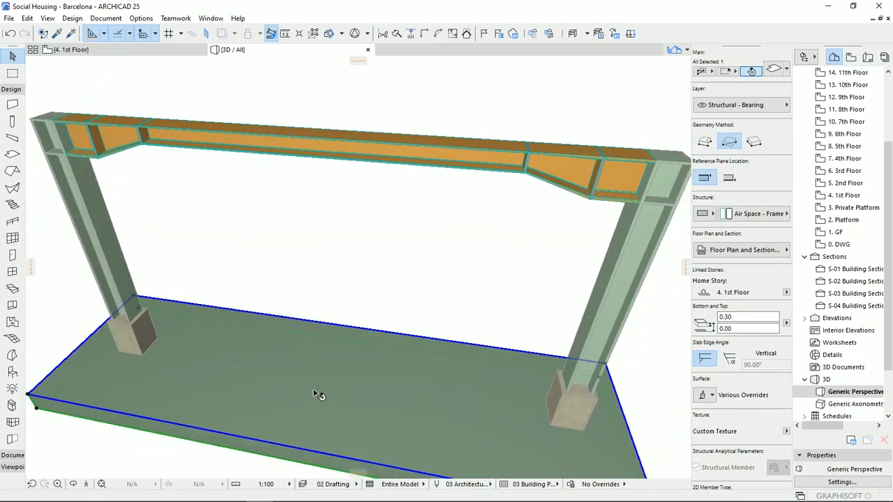
{"action": "scroll", "coordinate": [315, 395], "scroll_direction": "down", "scroll_amount": 5}
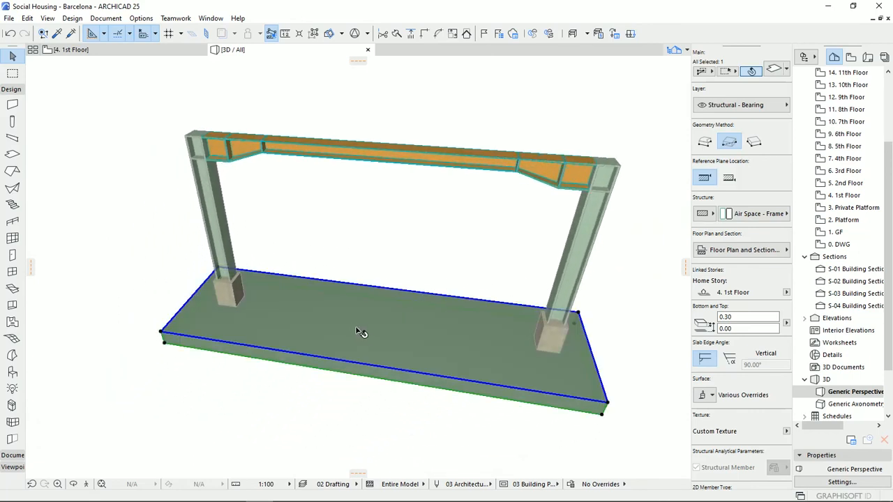